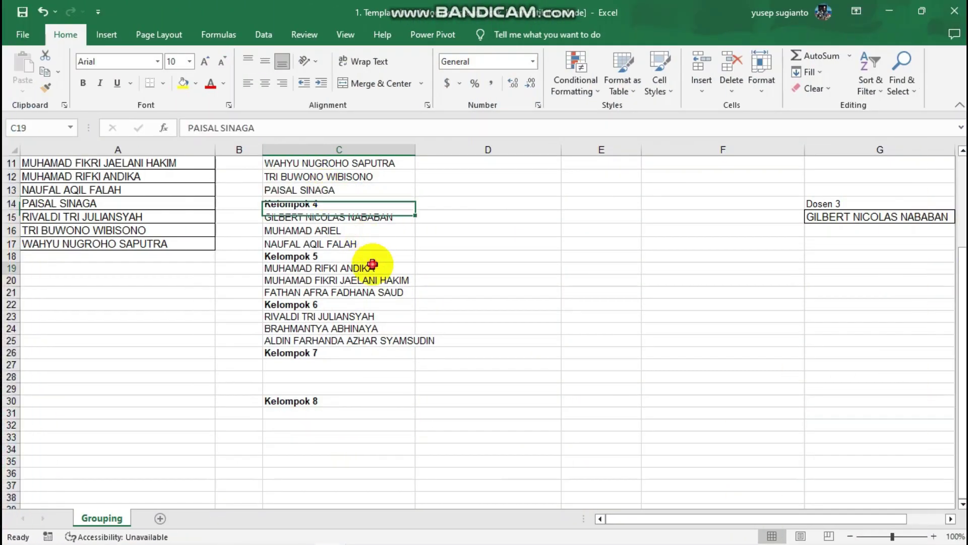
Step: Review the existing group list, selecting a Kelompok 5 member and the Kelompok 7 heading
click(368, 268)
scroll(411, 351, up, 4)
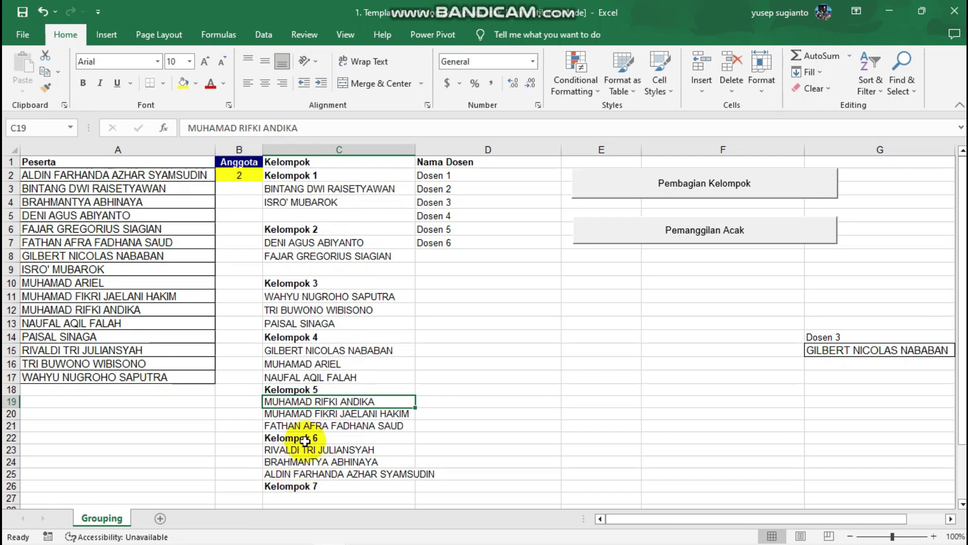
click(292, 485)
click(323, 401)
click(290, 486)
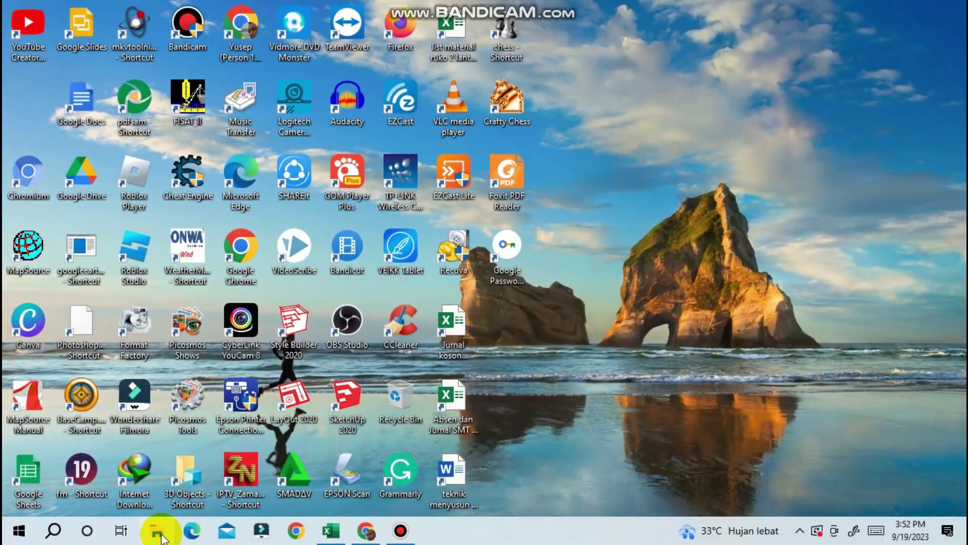
Step: Locate the group template workbook in D:\1. AUP Jakarta Stasion Lampung in File Explorer
click(160, 530)
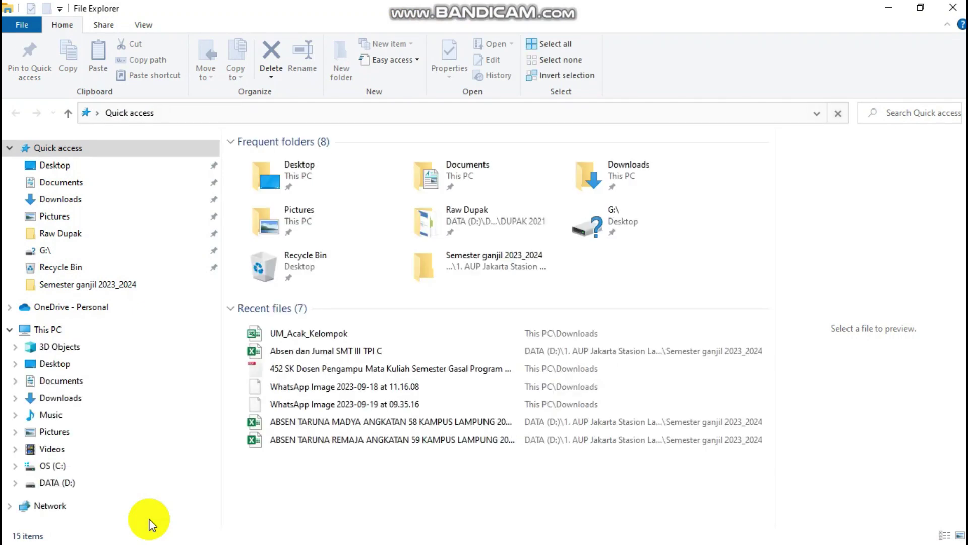
click(55, 483)
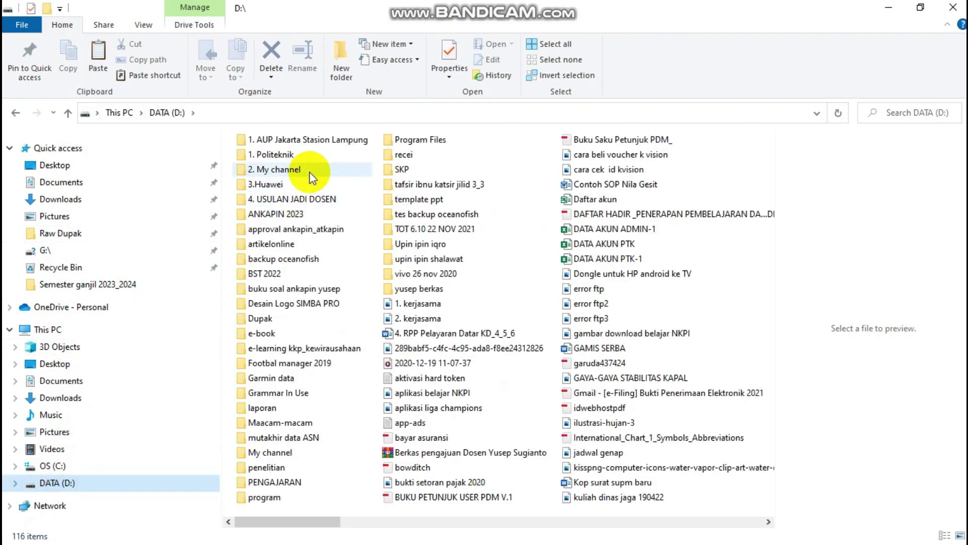
double_click(326, 141)
click(303, 307)
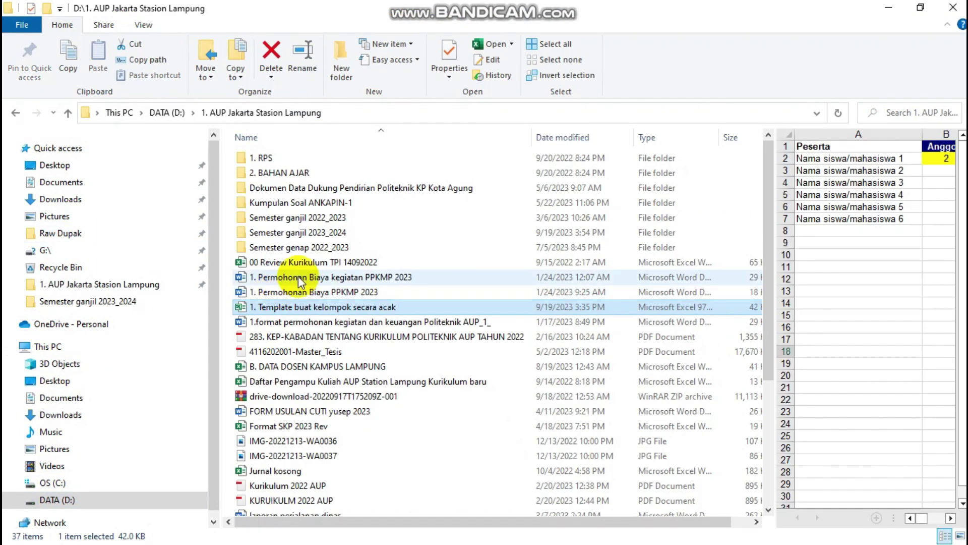
click(324, 307)
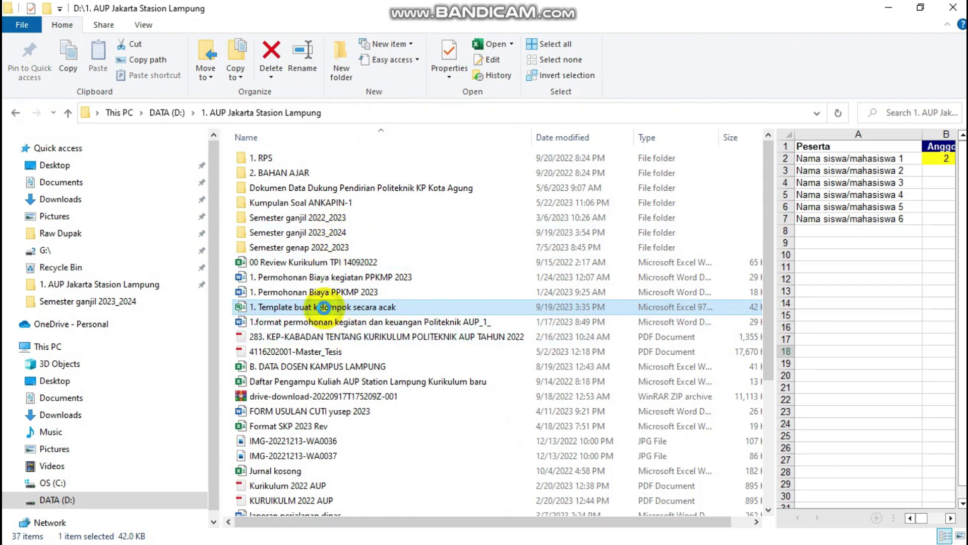
Step: Unblock the template file in its Properties, apply the change and close the dialog
right_click(324, 307)
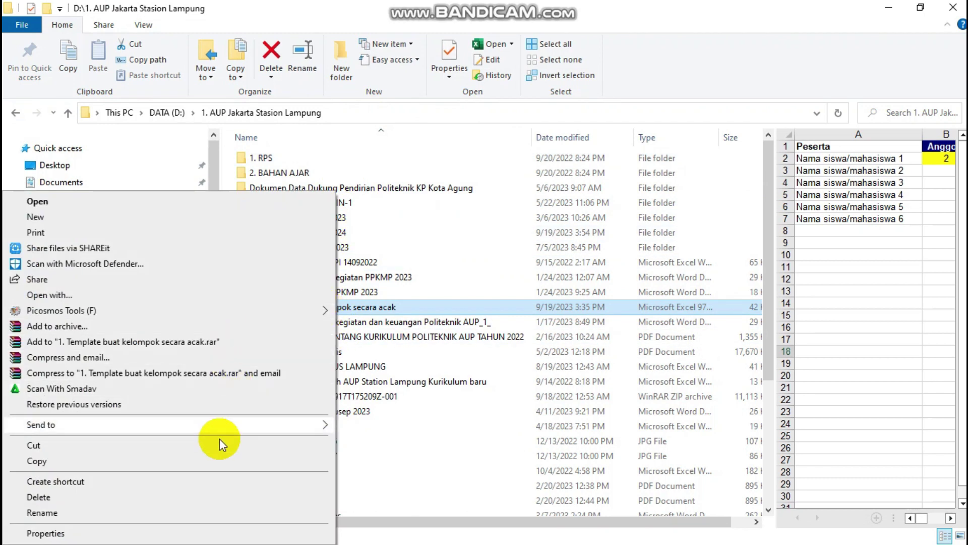
click(103, 535)
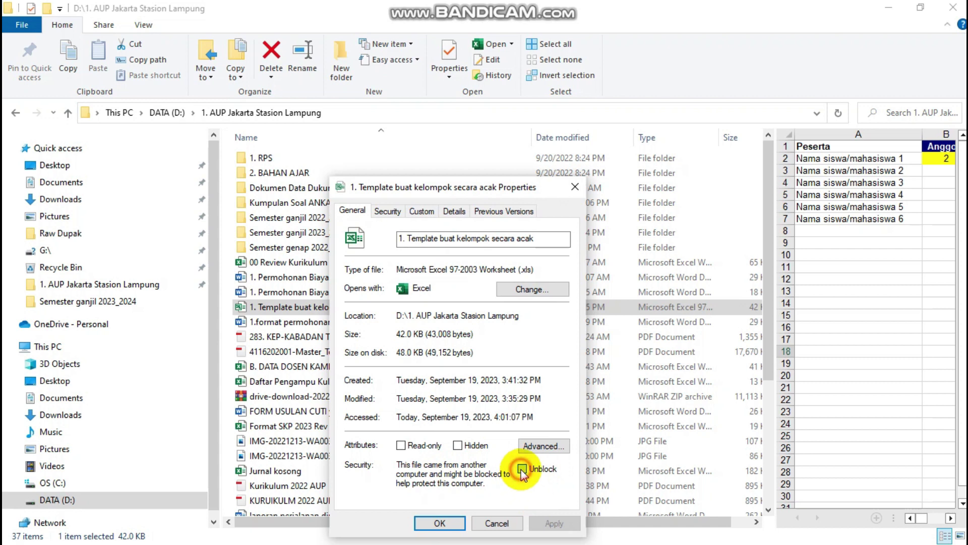
click(552, 523)
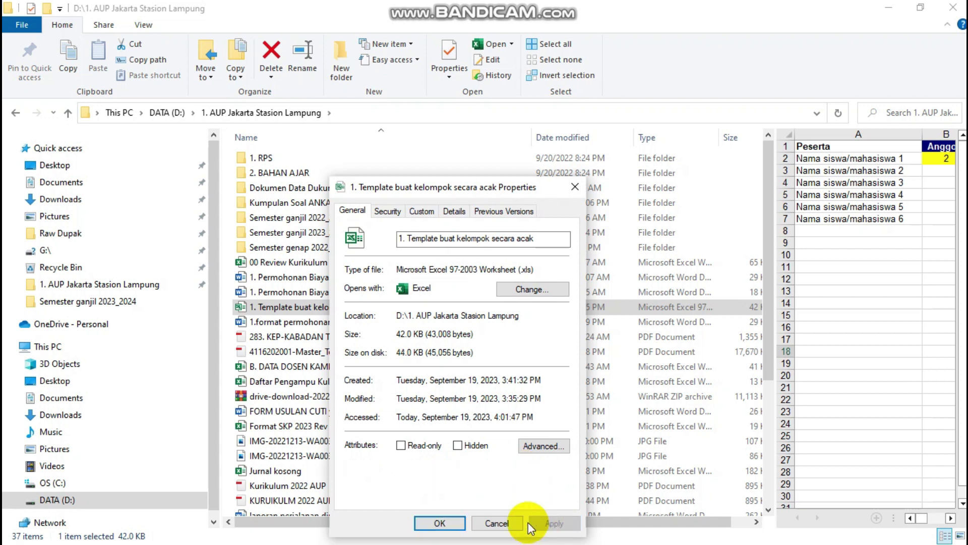
click(436, 522)
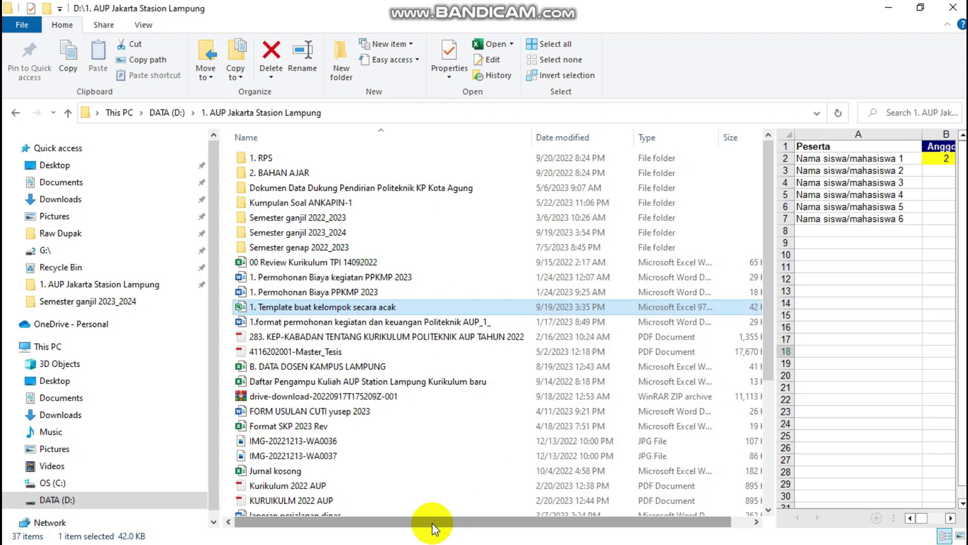
Step: Open the template workbook in Excel with macros enabled and select cell A2
double_click(318, 306)
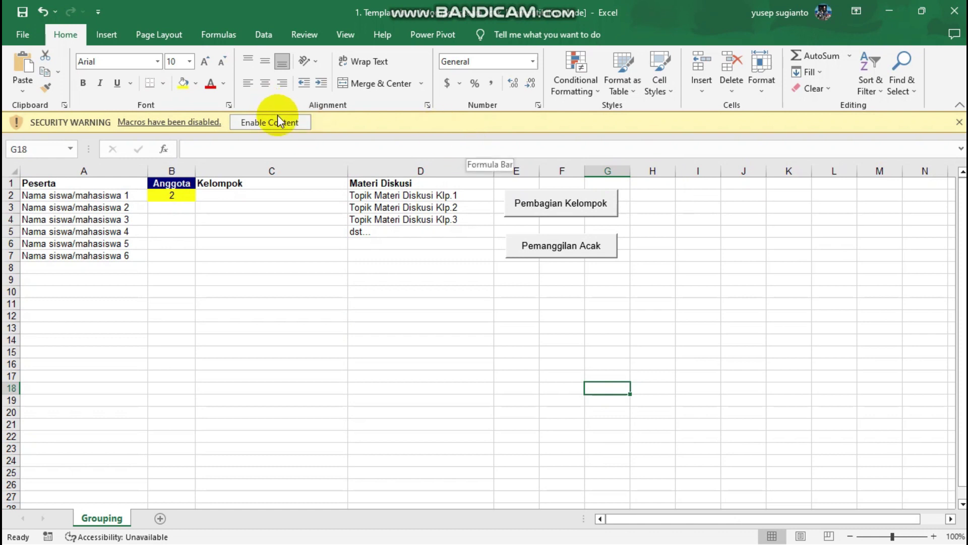
click(277, 122)
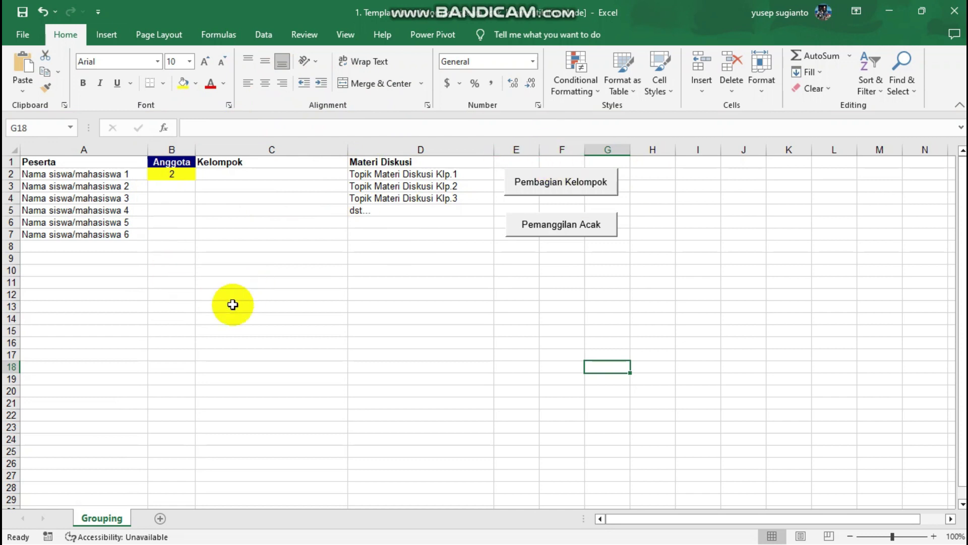
click(98, 176)
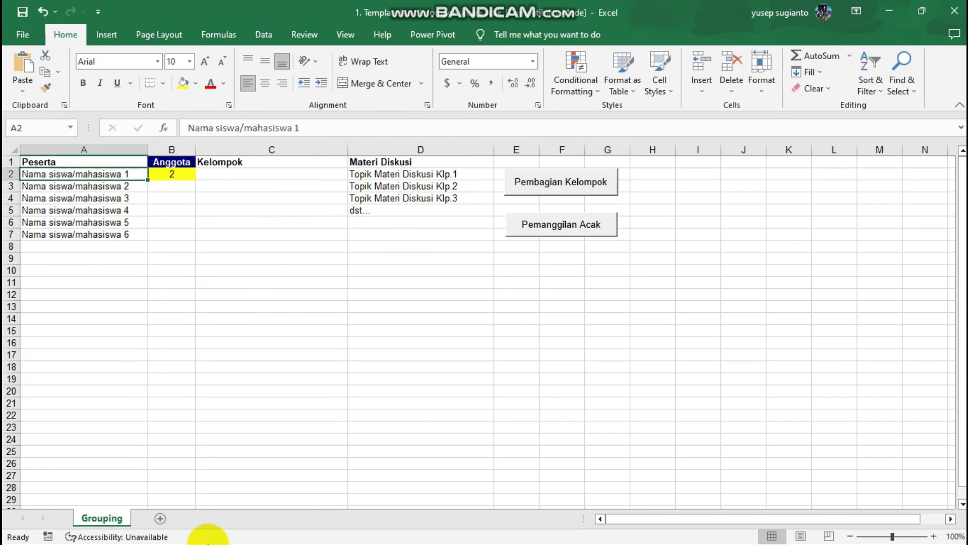
Step: Copy the fifteen student names B10:B24 from the ABSEN attendance workbook
click(179, 543)
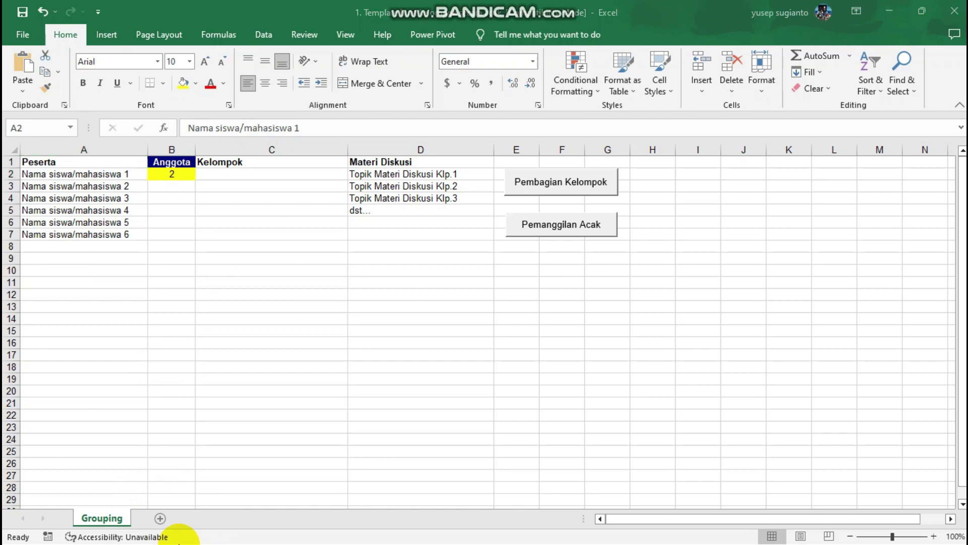
key(super)
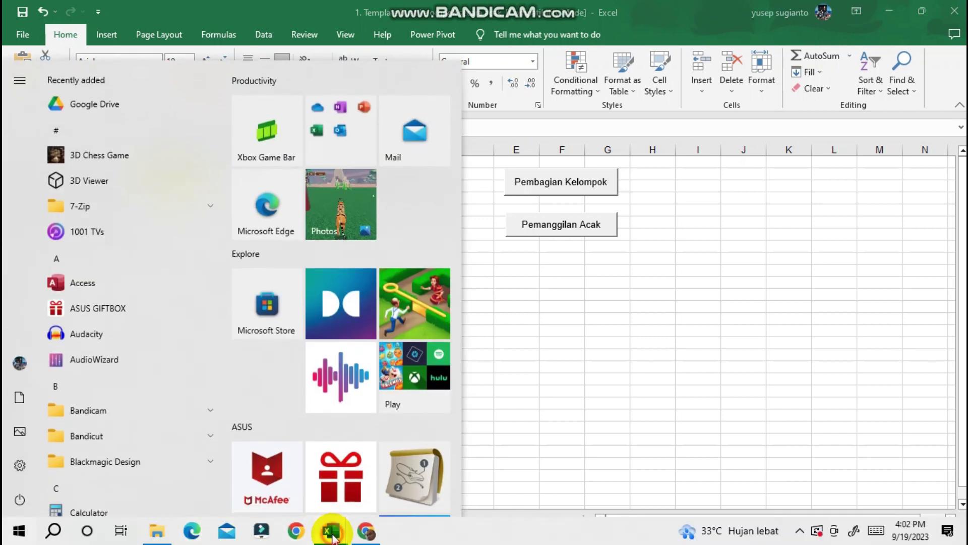
click(310, 476)
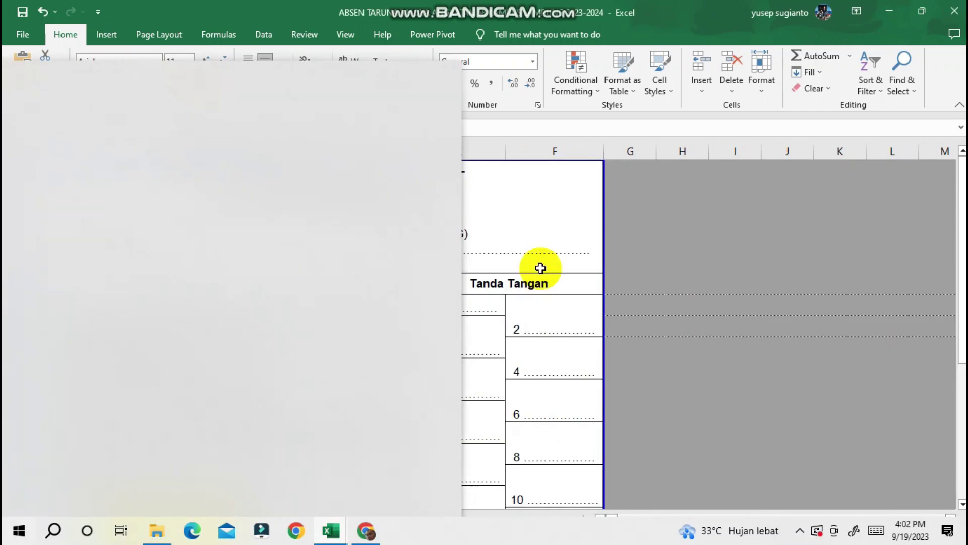
click(194, 326)
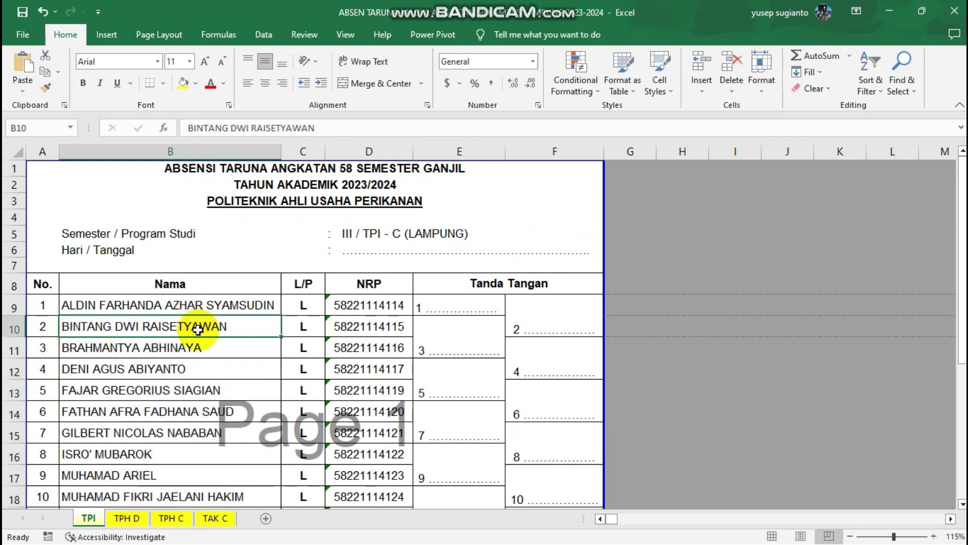
key(ctrl+shift+Down)
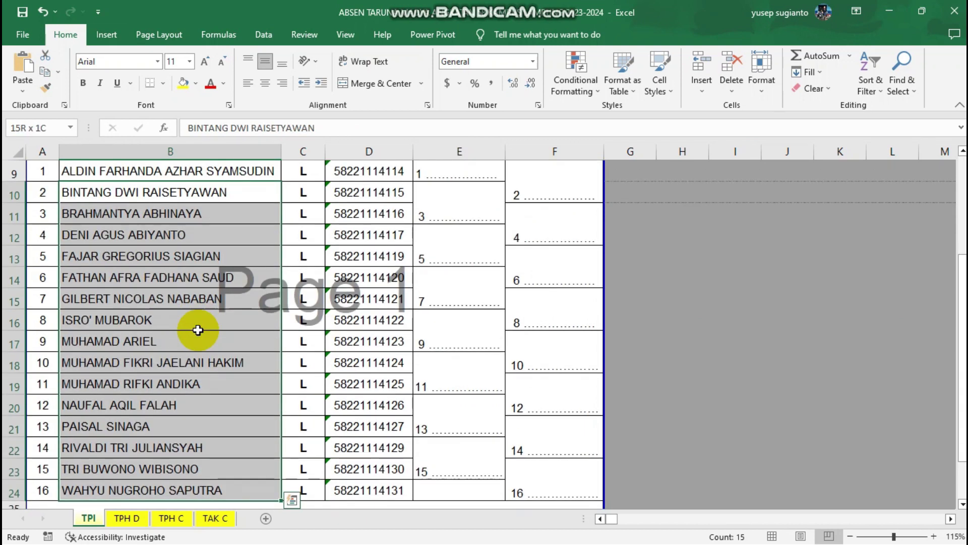
key(ctrl+c)
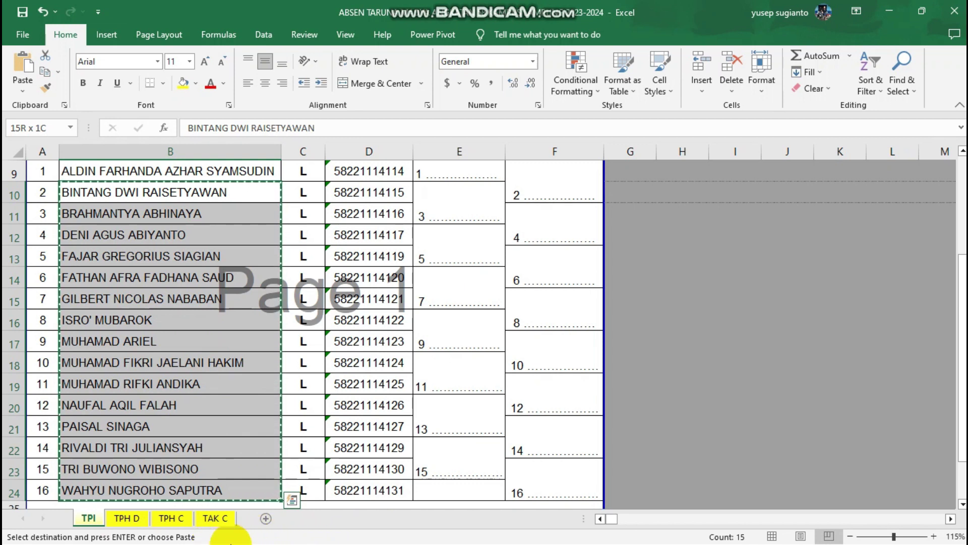
key(super)
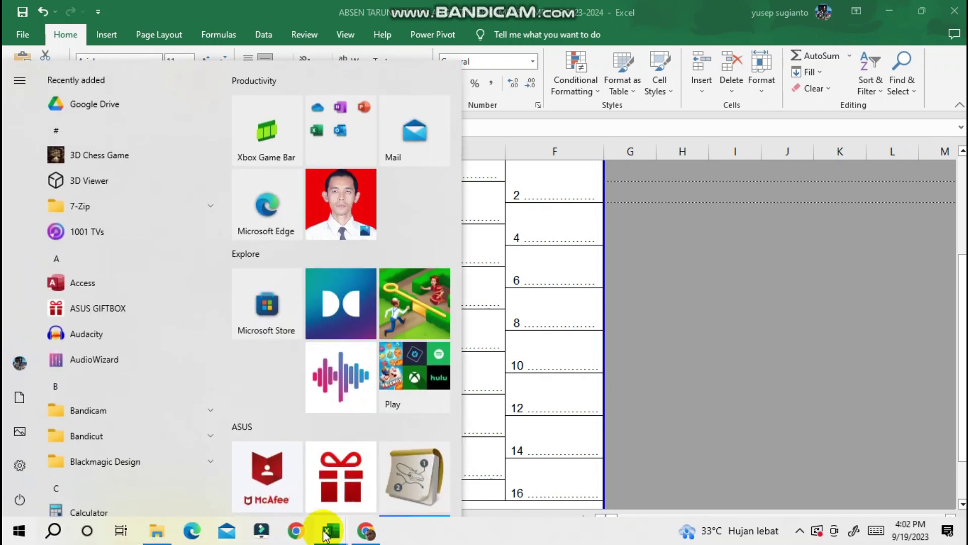
Step: Paste the fifteen copied names at A2 of the Grouping sheet, replacing the placeholders
click(424, 453)
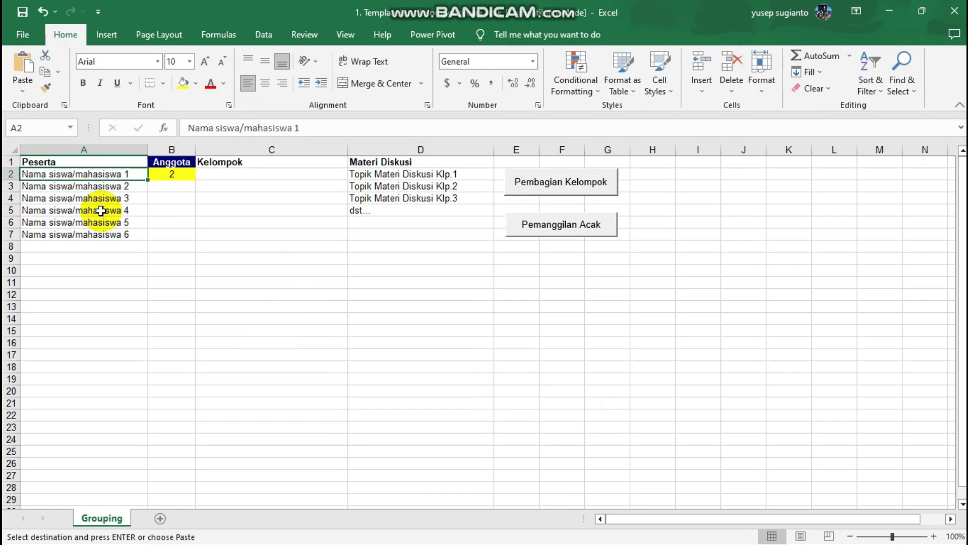
right_click(102, 178)
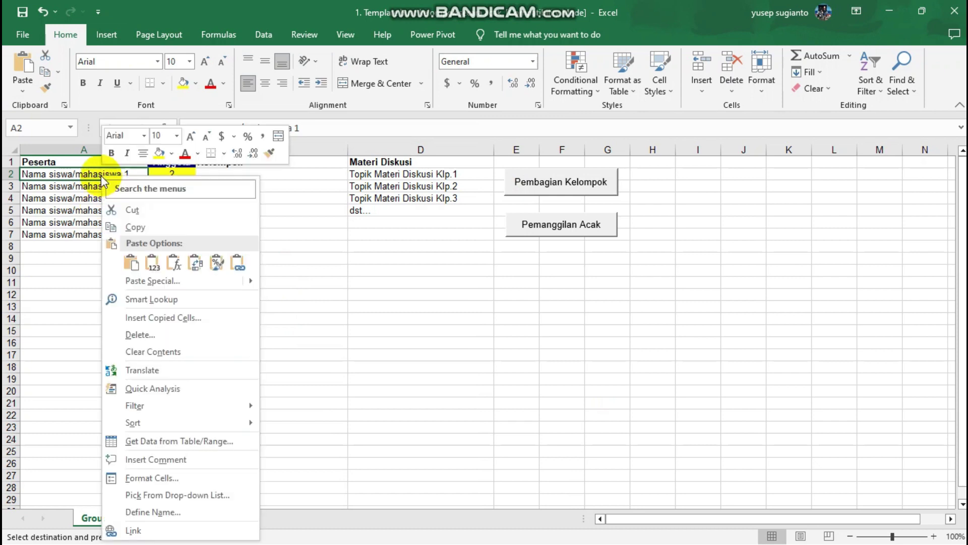
click(131, 262)
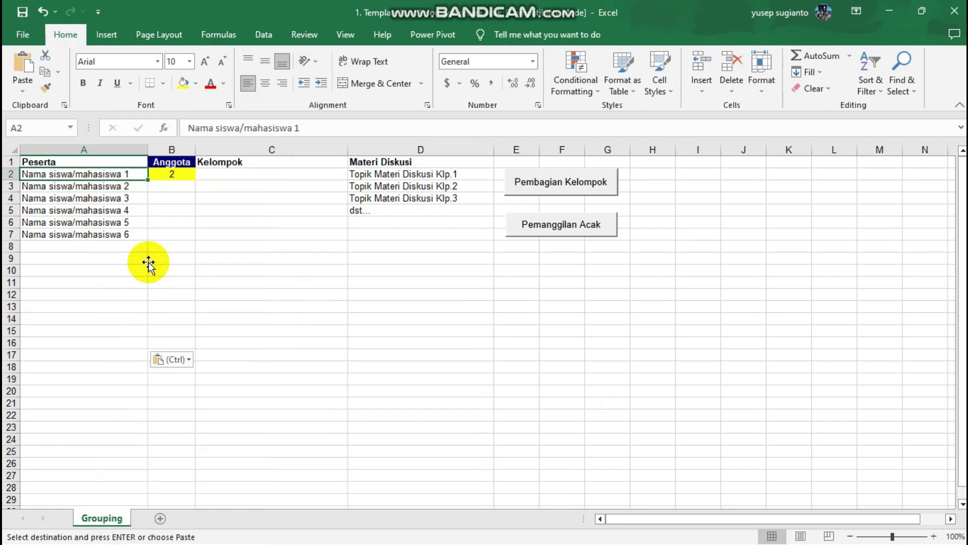
click(111, 316)
click(115, 251)
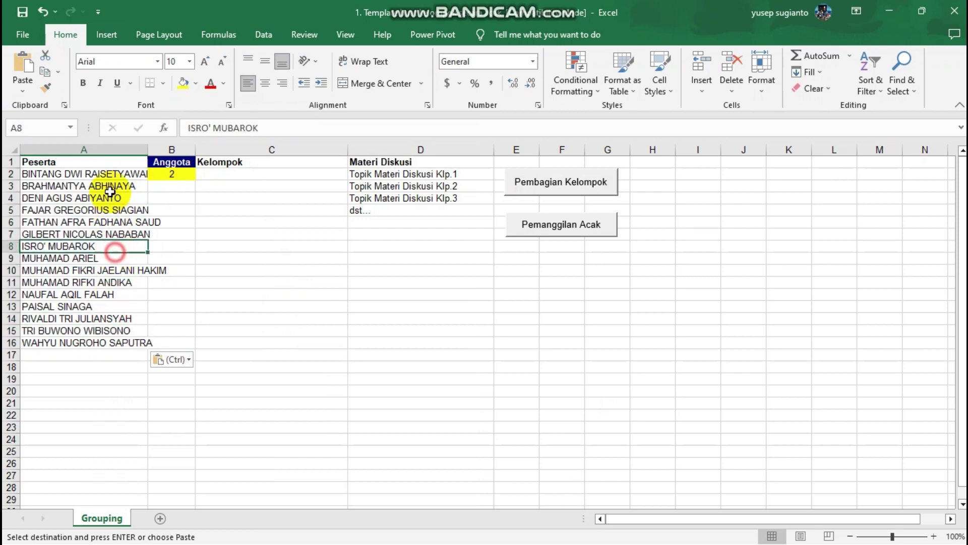
click(110, 191)
click(386, 160)
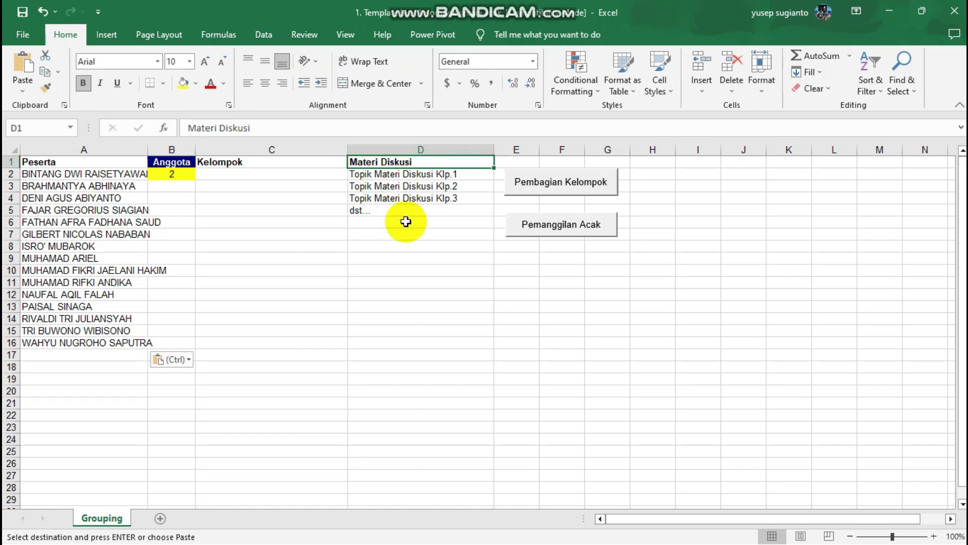
Step: Rename the Materi Diskusi heading in D1 to Nama Dosen
click(388, 172)
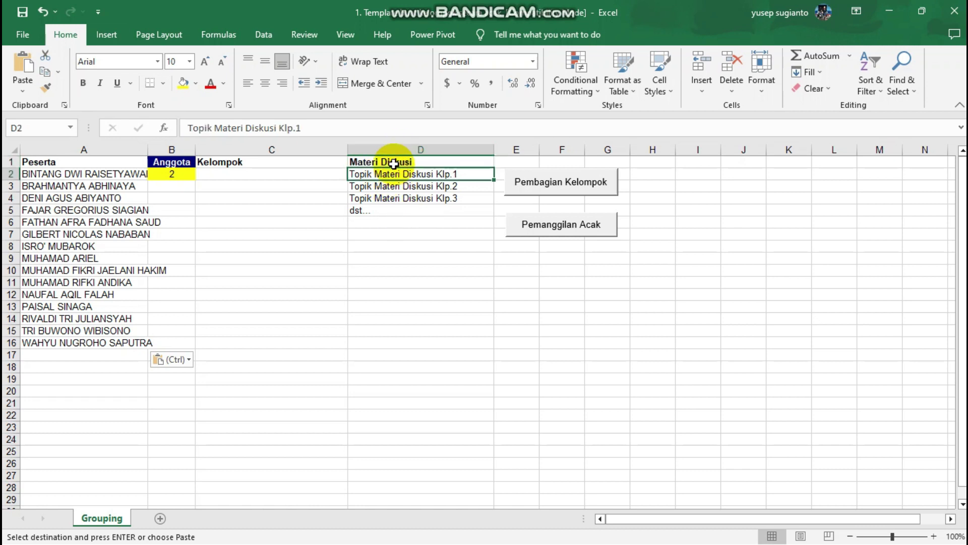
click(394, 162)
key(Escape)
text(Dosen)
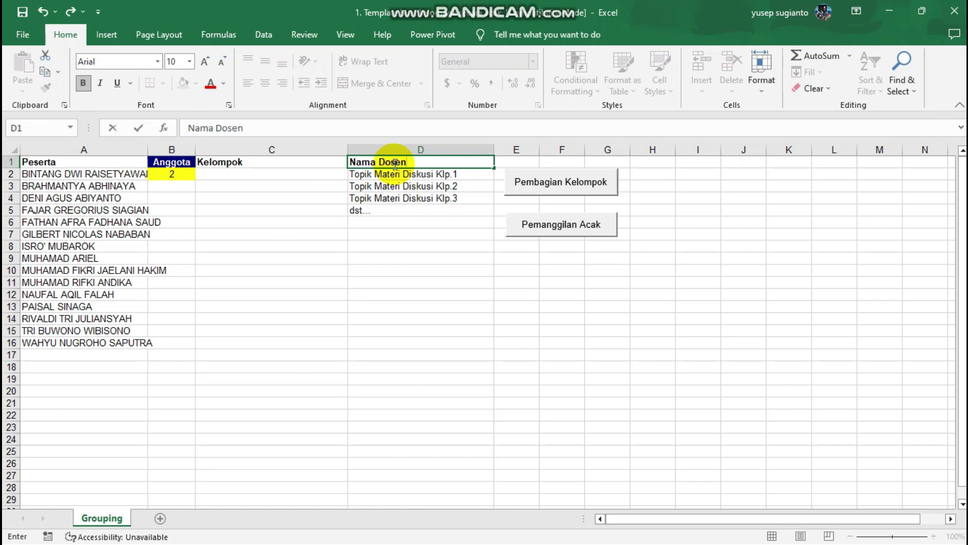
key(Return)
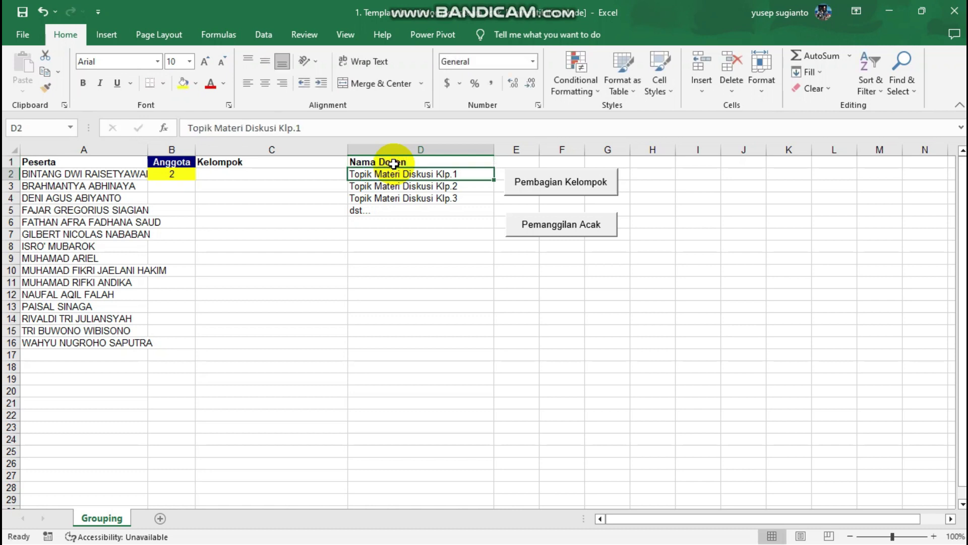
Step: Enter Dosen 1, Dosen 2, Dosen 3 and Dosen 4 in D2:D5
text(D)
key(Return)
text(D)
key(Return)
text(Dos)
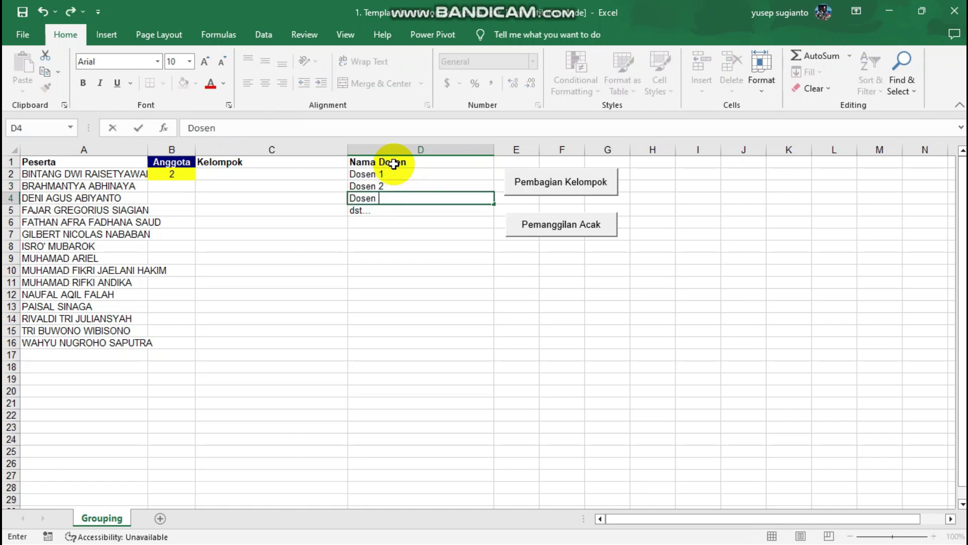
text(3)
key(Return)
text(Dosen 4)
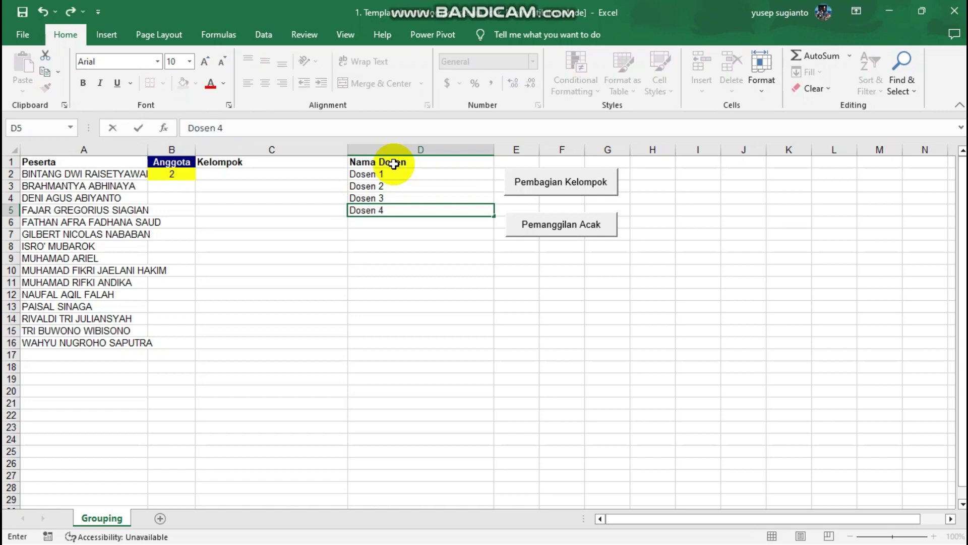
key(Return)
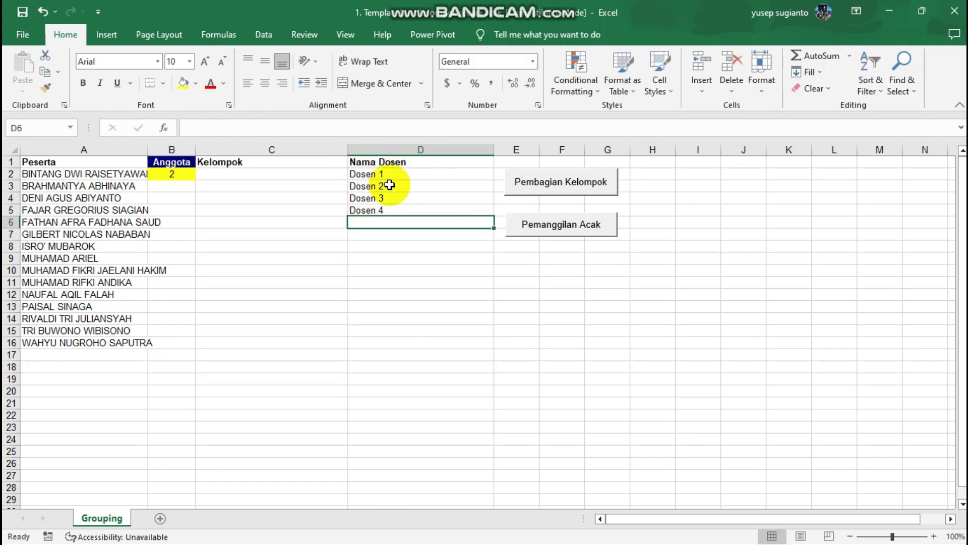
Step: Copy the sixteen student names B9:B24 from the attendance list
click(94, 178)
drag(90, 174, 87, 342)
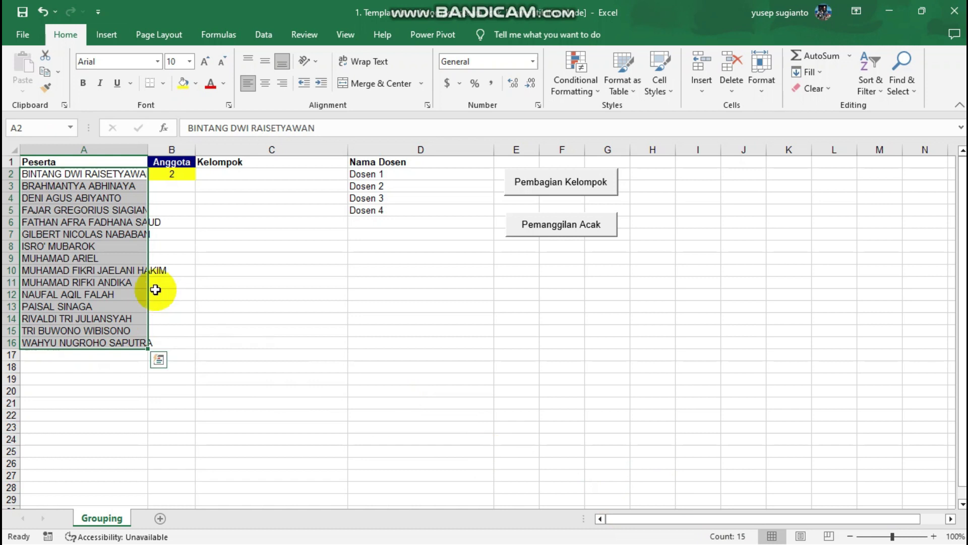
click(132, 282)
click(85, 163)
mouse_move(87, 187)
mouse_down()
mouse_move(96, 344)
mouse_move(201, 385)
mouse_up()
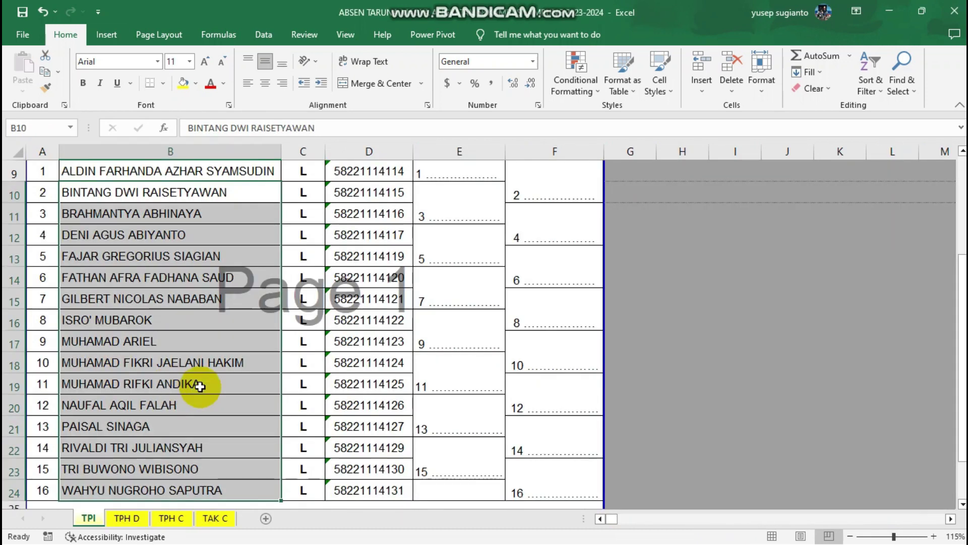
scroll(201, 385, up, 3)
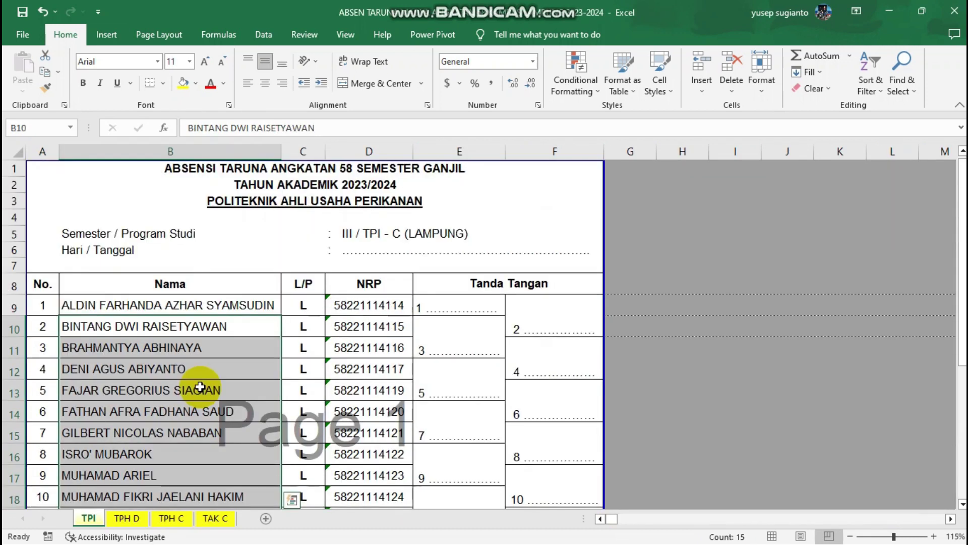
drag(104, 305, 114, 342)
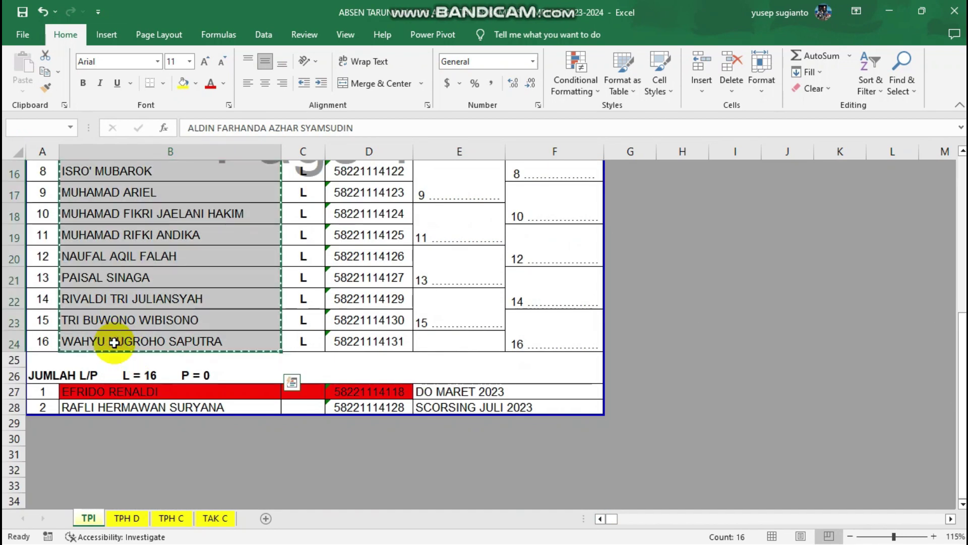
key(ctrl+c)
Step: Paste the names into A2:A17 of the template and autofit column A
key(alt+Tab)
click(82, 175)
key(ctrl+v)
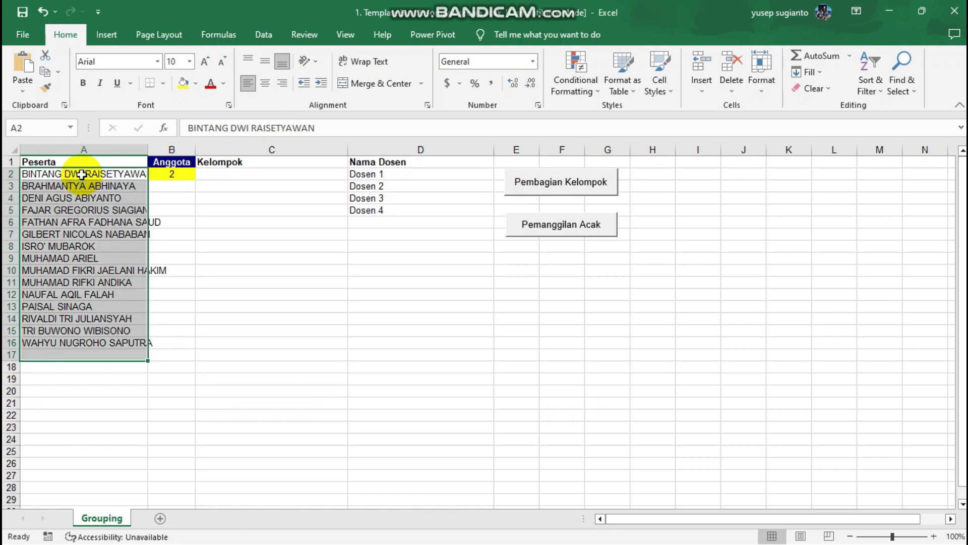
click(259, 296)
click(107, 176)
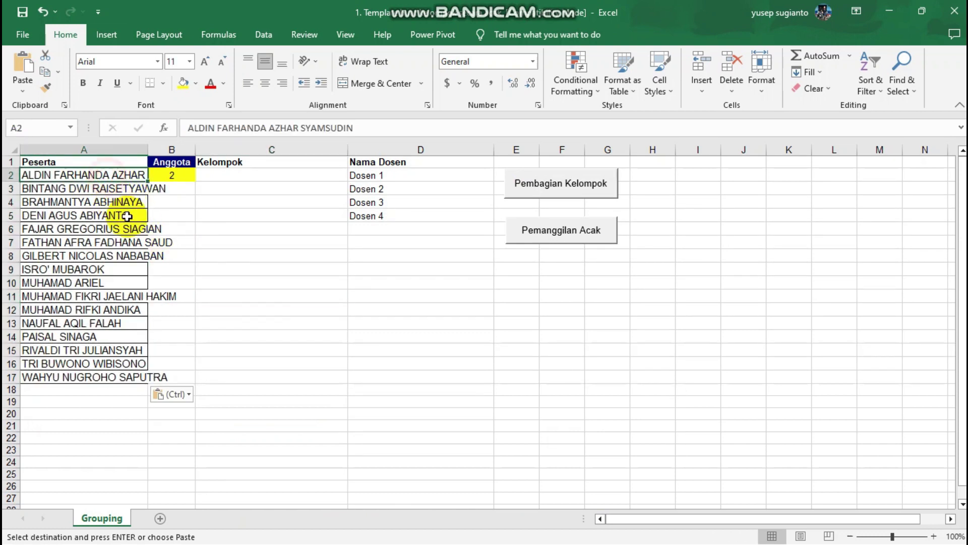
shift+click(122, 375)
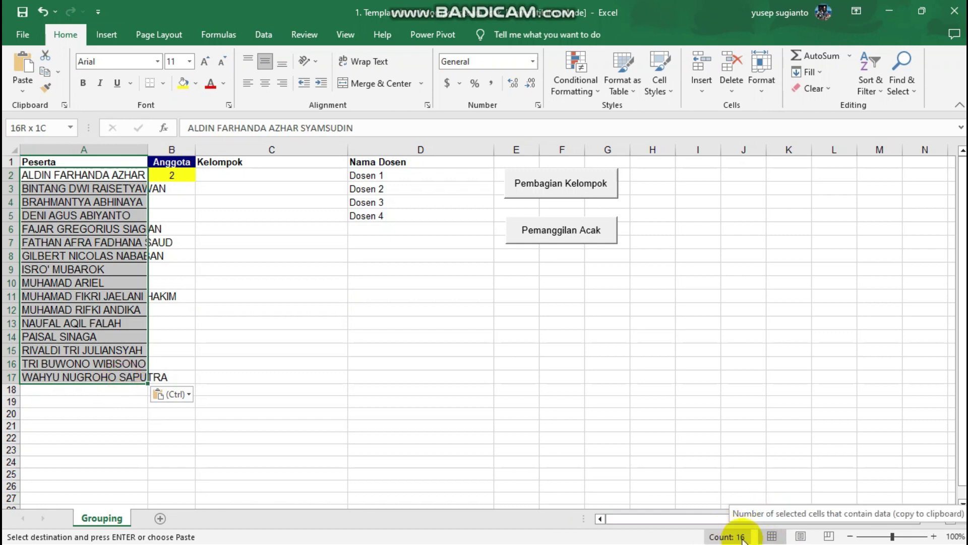
double_click(148, 150)
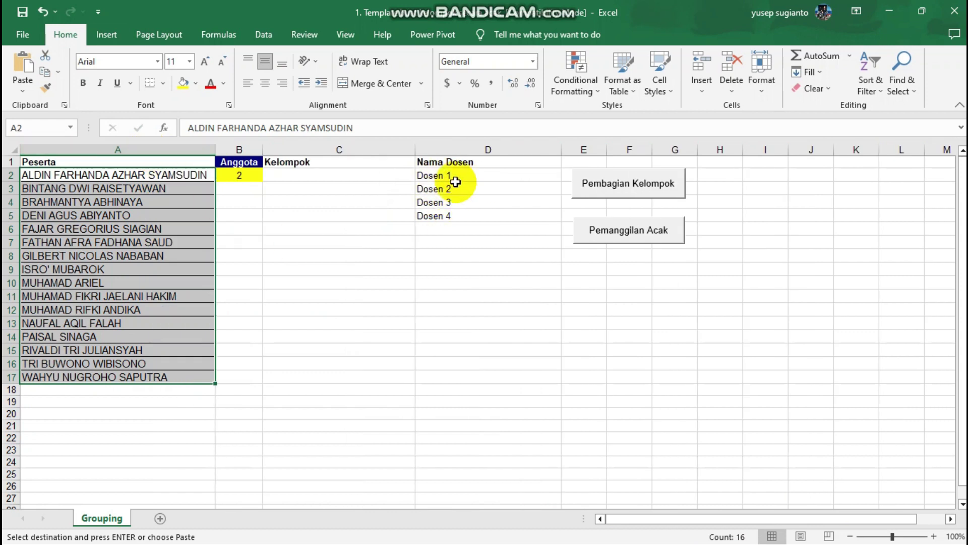
click(246, 177)
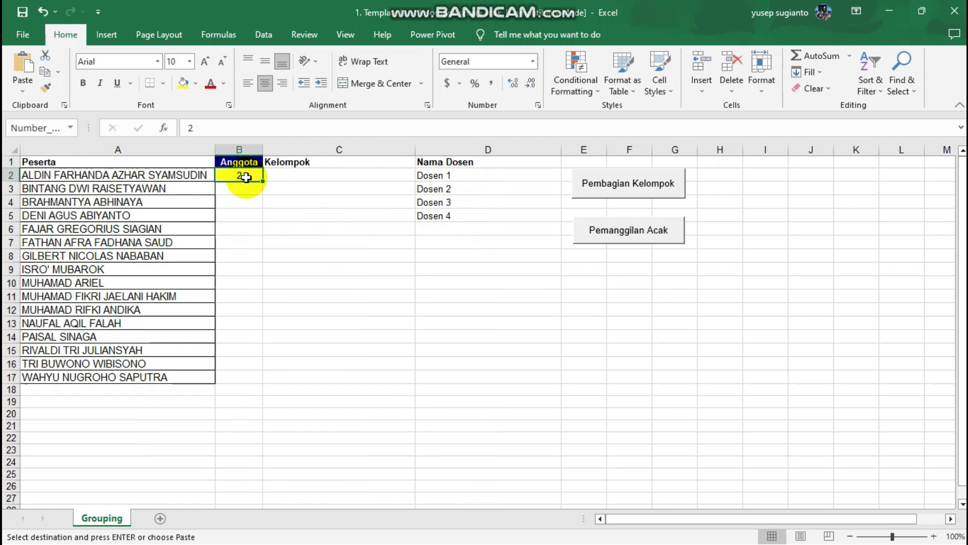
Step: Set Anggota in B2 to 4 and run Pembagian Kelompok to form Kelompok 1–4
key(Escape)
text(4)
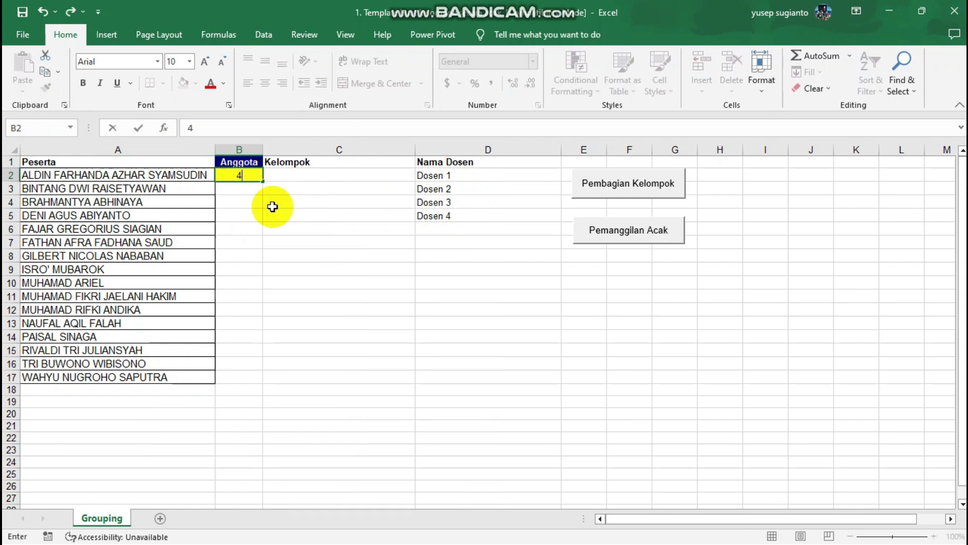
key(Return)
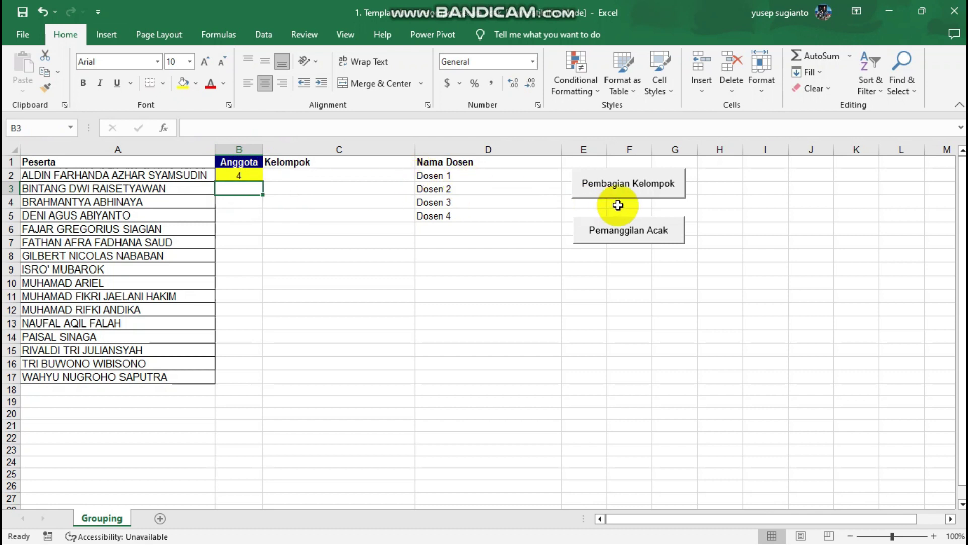
click(637, 189)
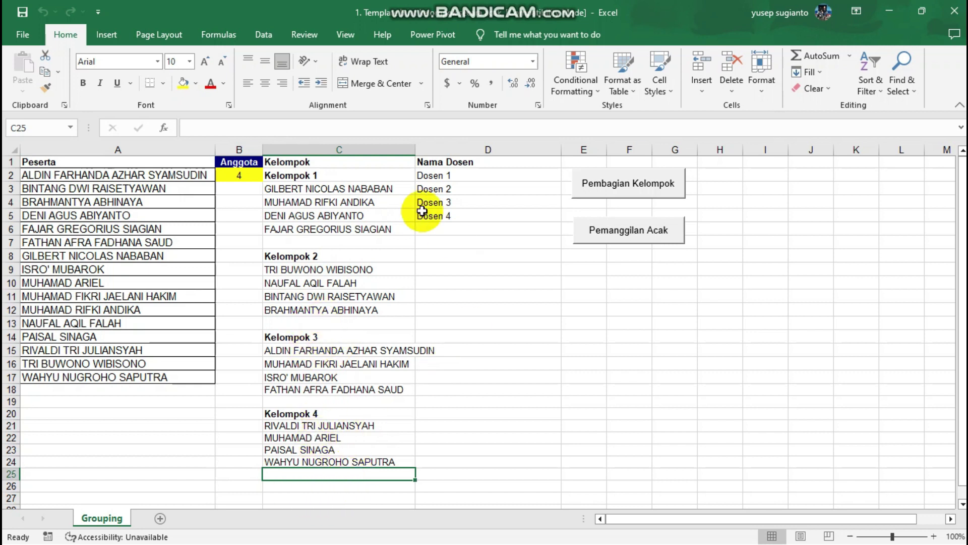
Step: Rename the headings in C2, C8, C14 and C20 to Dosen 1, Dosen 2, Dosen 3, Dosen 4
click(353, 177)
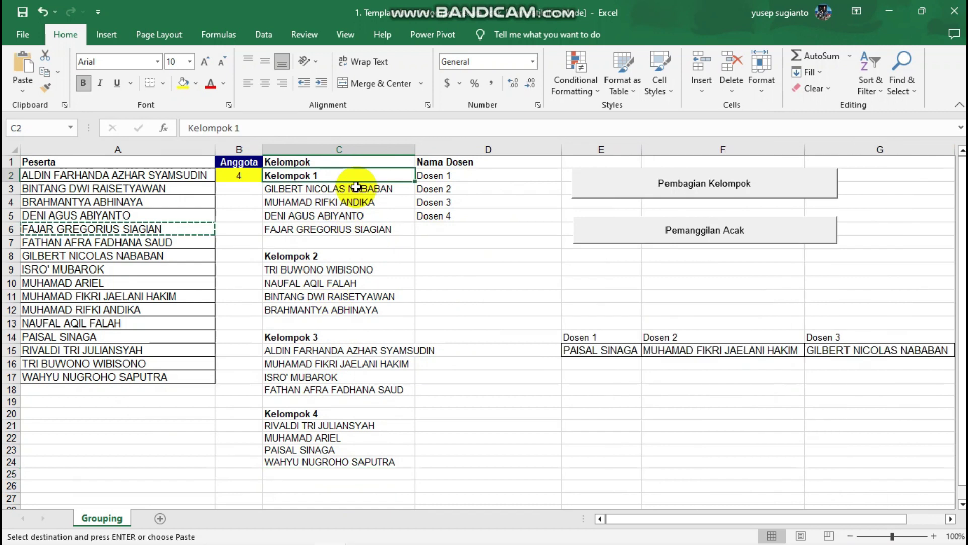
text(Dosen)
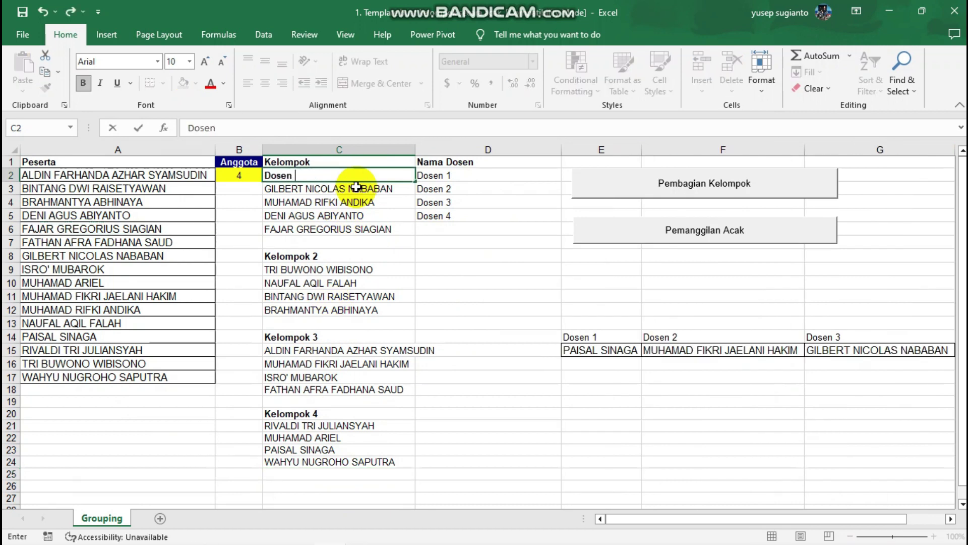
key(Return)
key(Down)
key(Down)
key(Down)
key(Down)
key(Down)
text(Dosen )
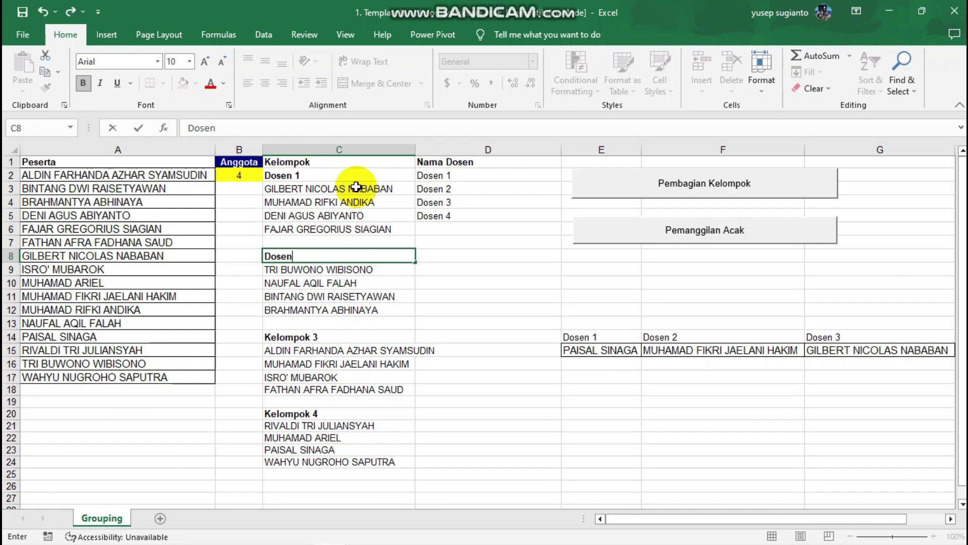
text(2)
key(Return)
key(Down)
key(Down)
key(Down)
key(Down)
key(Down)
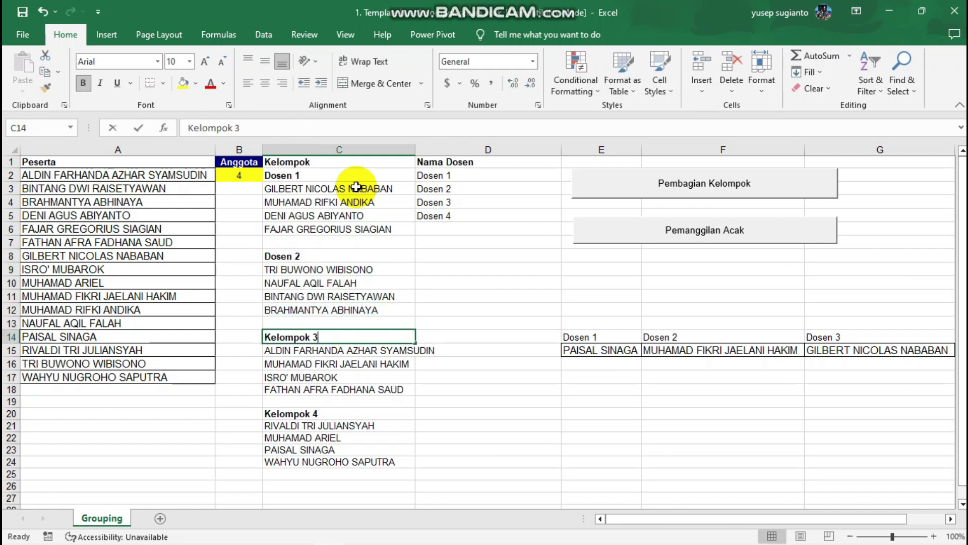
text(Dosen)
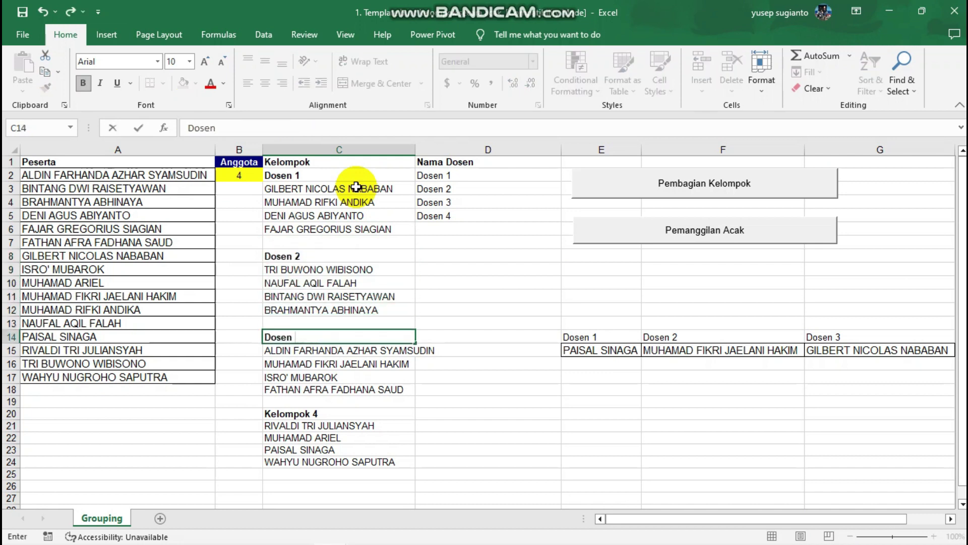
key(Return)
key(Down)
key(Down)
key(Down)
key(Down)
key(Down)
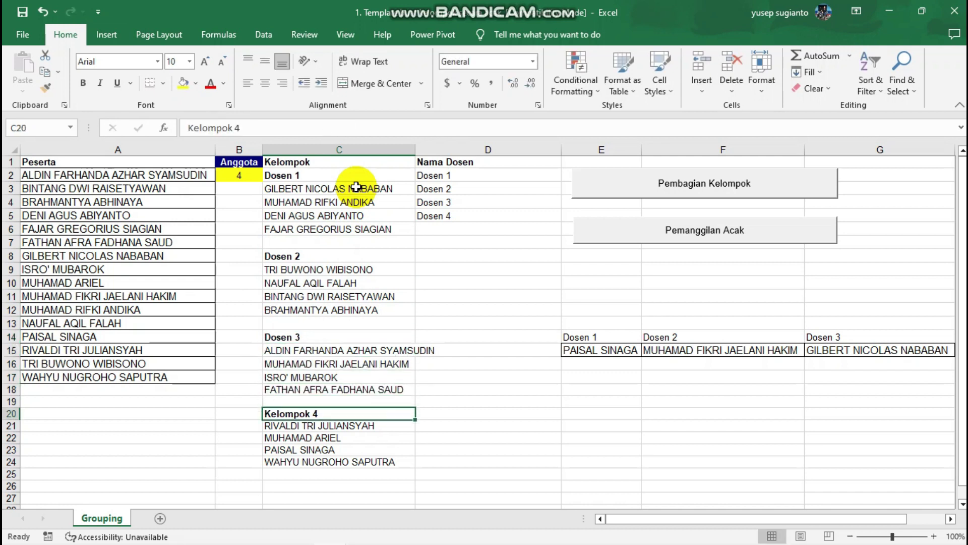
text(Dosen)
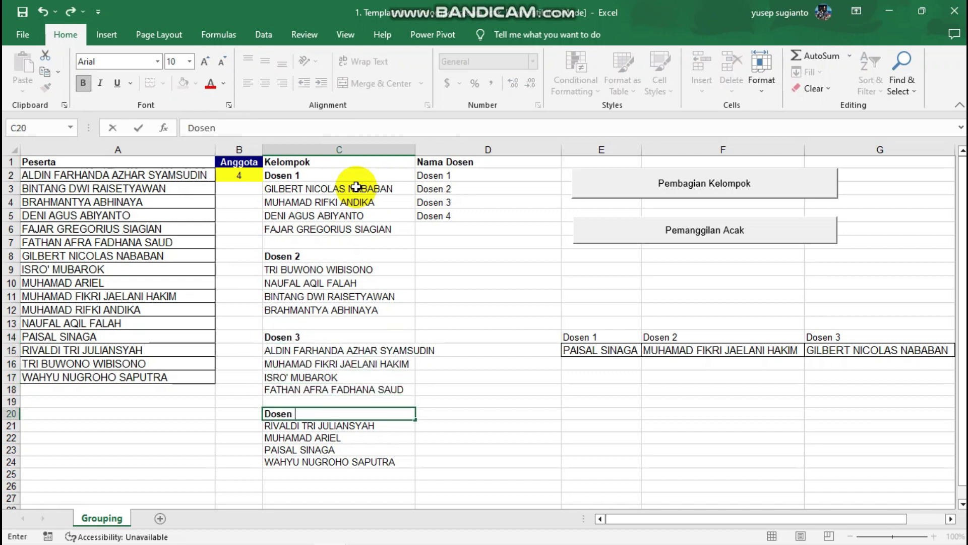
key(Return)
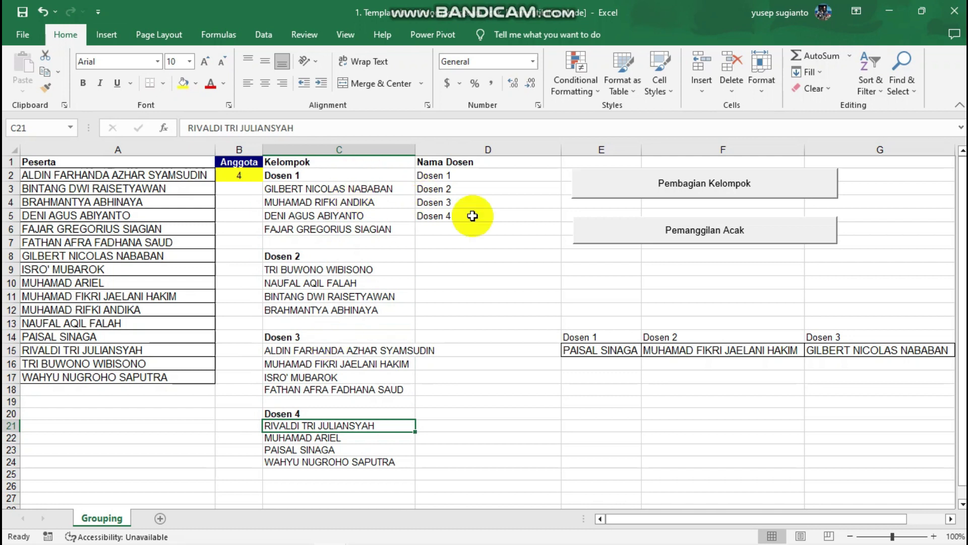
Step: Look through the members listed under the Dosen 1 group
scroll(282, 354, down, 7)
scroll(283, 355, up, 7)
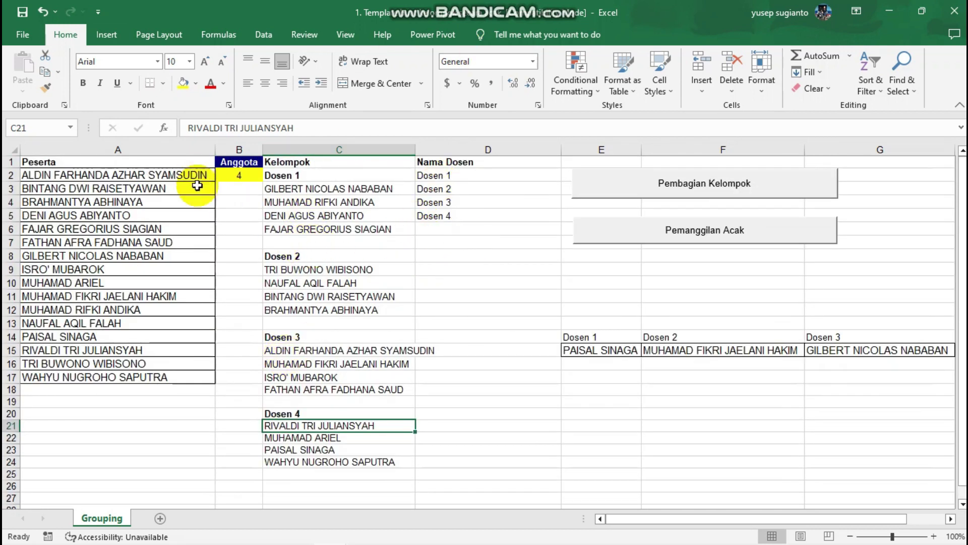
click(317, 193)
click(297, 242)
click(302, 229)
click(323, 188)
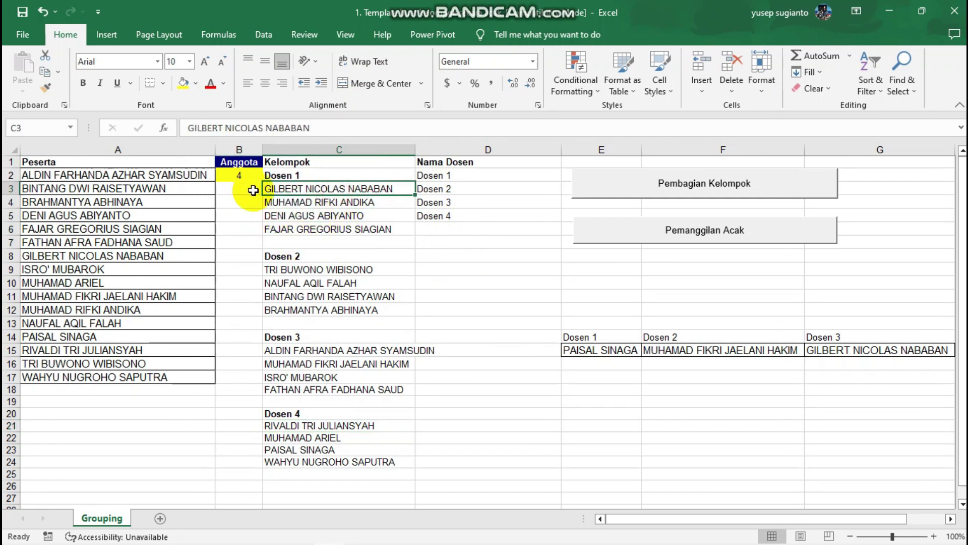
Step: Add Dosen 5 in D6 and Dosen 6 in D7 to the Nama Dosen list
click(446, 226)
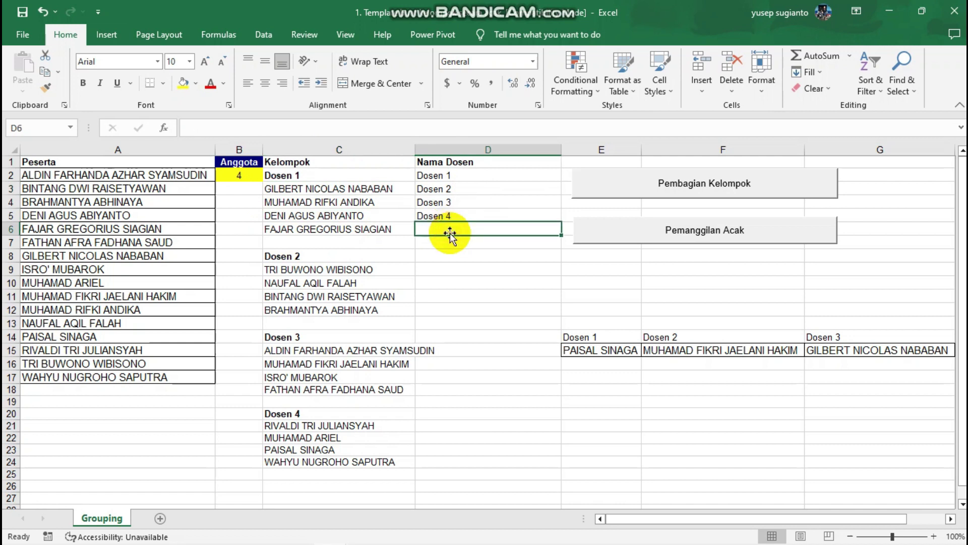
text(Dosen 5)
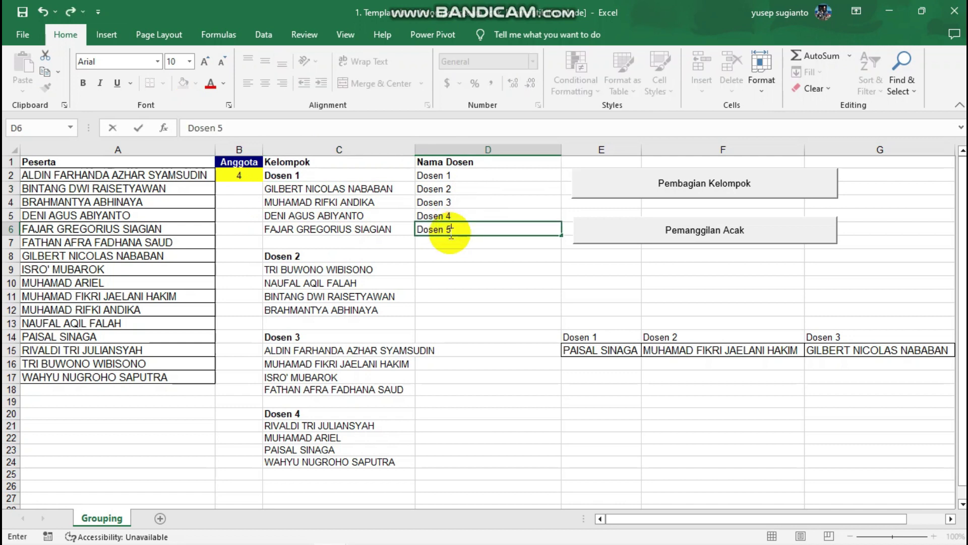
key(Return)
text(Dosen 5)
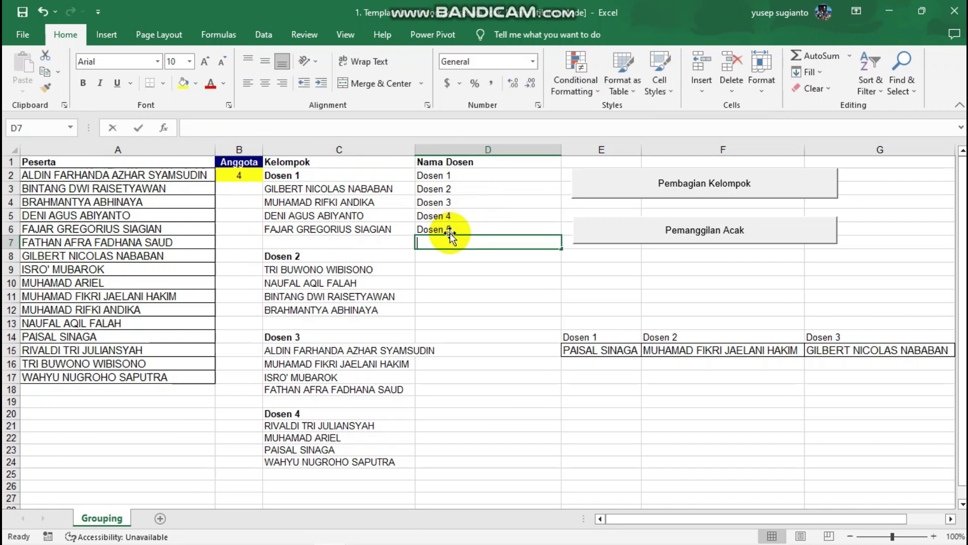
text(6)
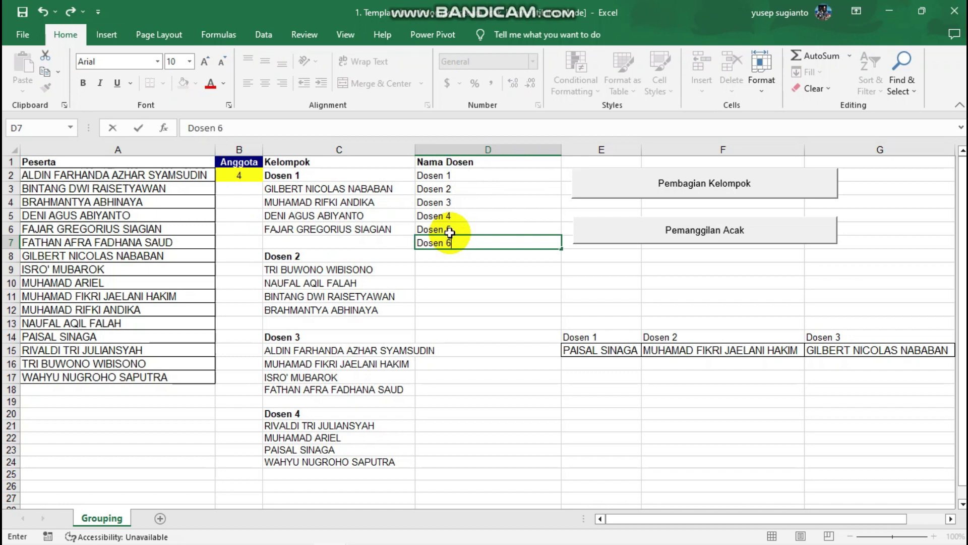
key(Return)
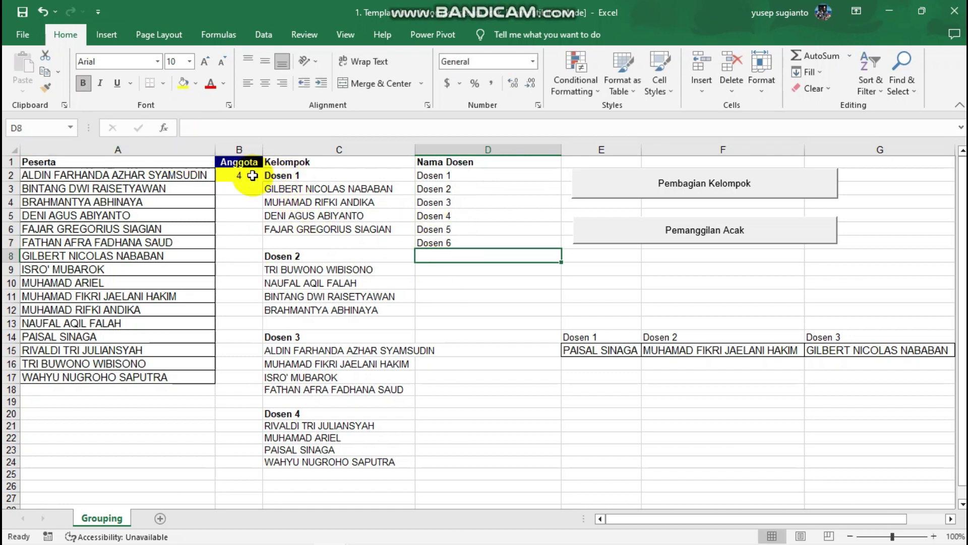
Step: Set Anggota to 3 and rerun Pembagian Kelompok, then review the resulting Kelompok 1–5
click(249, 176)
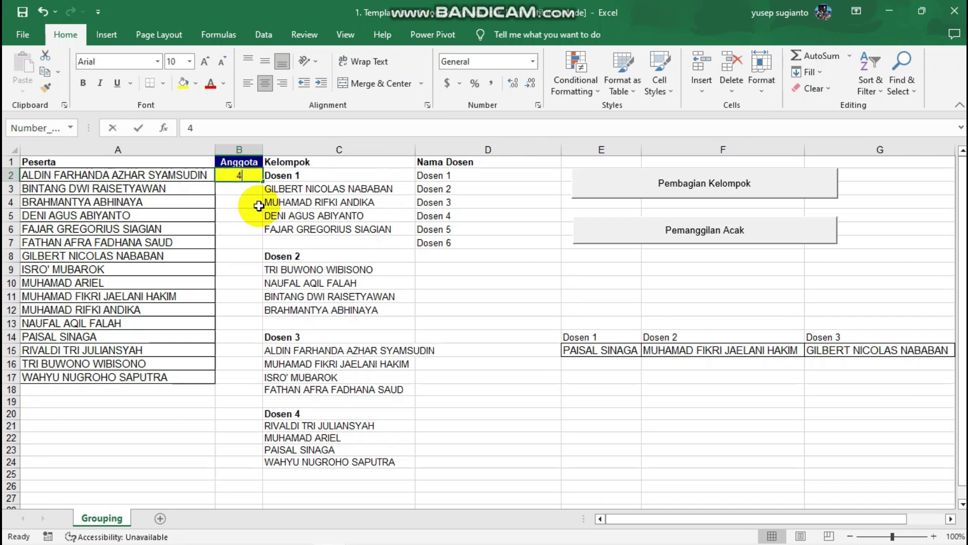
text(3)
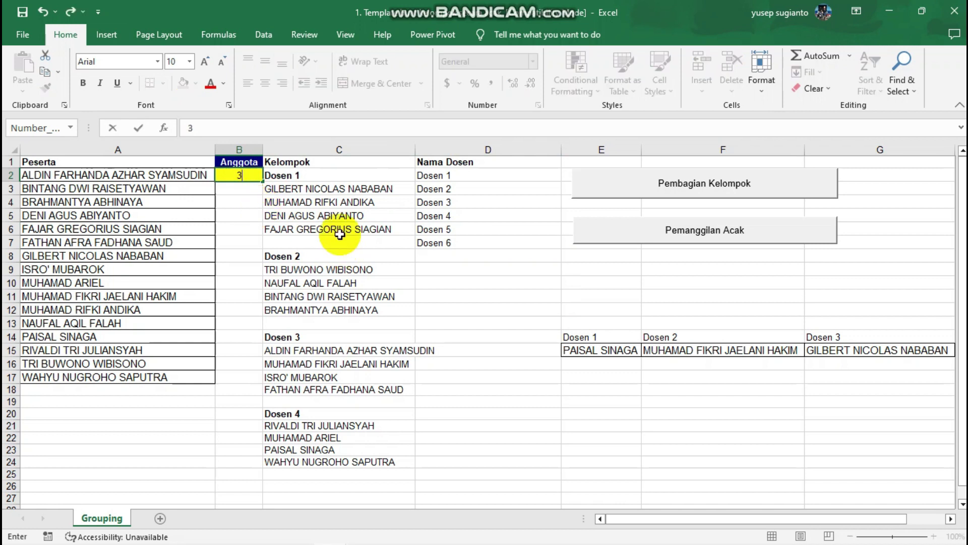
click(333, 230)
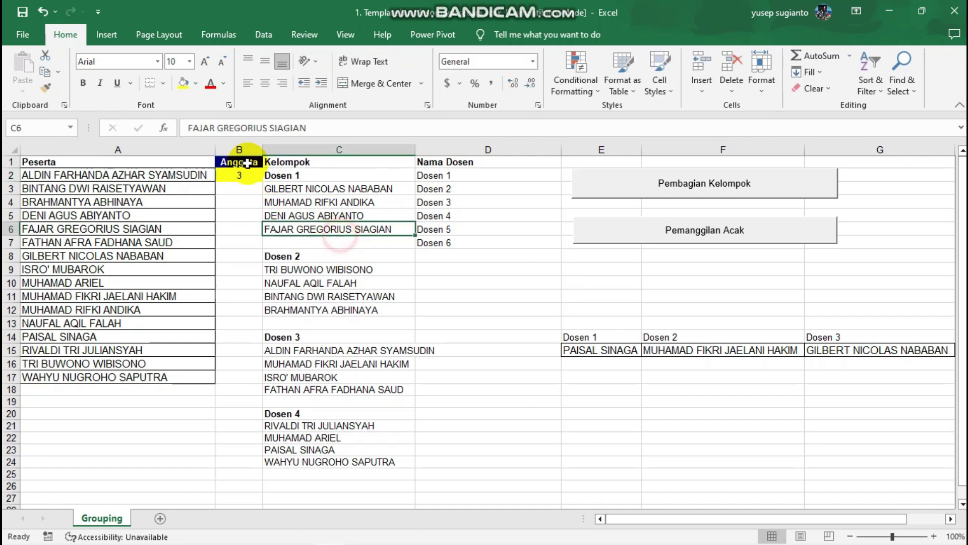
click(673, 185)
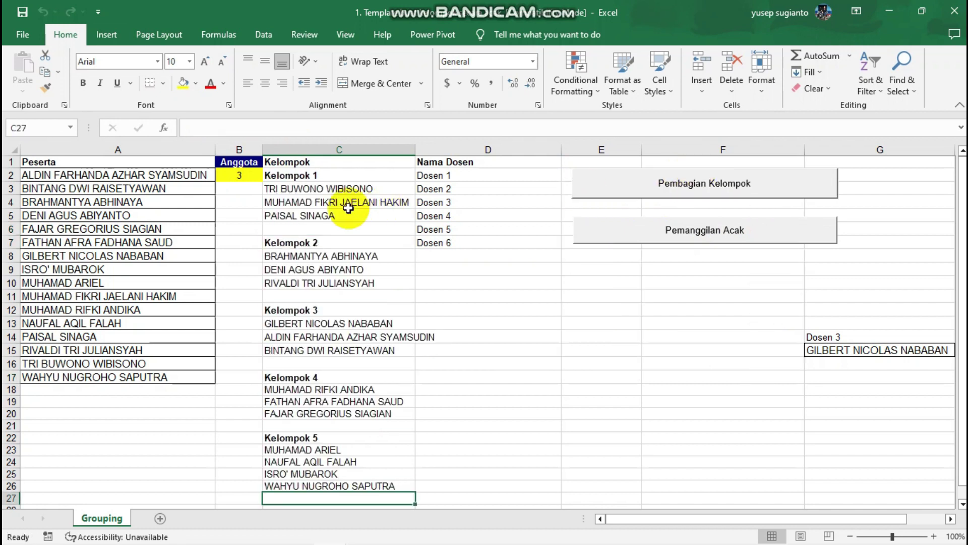
scroll(318, 328, down, 2)
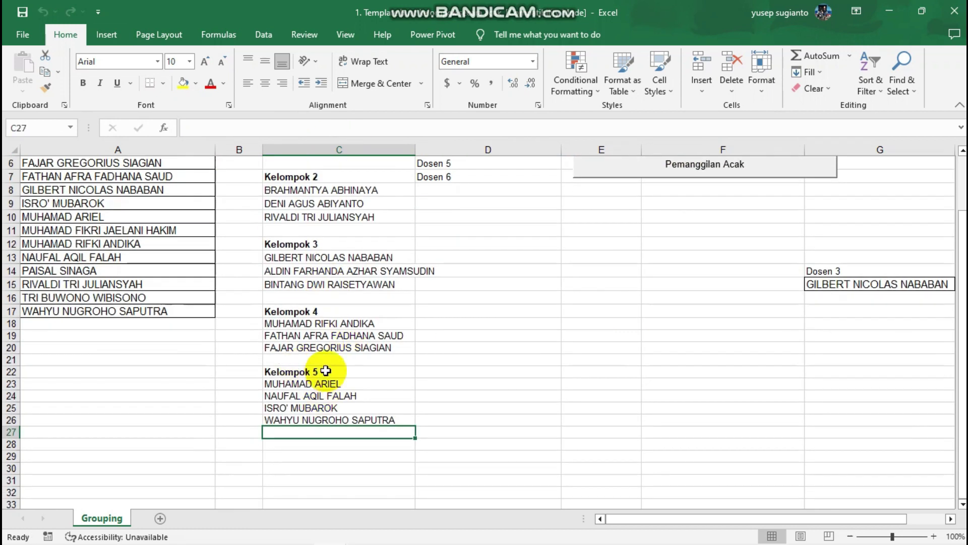
scroll(320, 373, up, 1)
scroll(317, 386, up, 1)
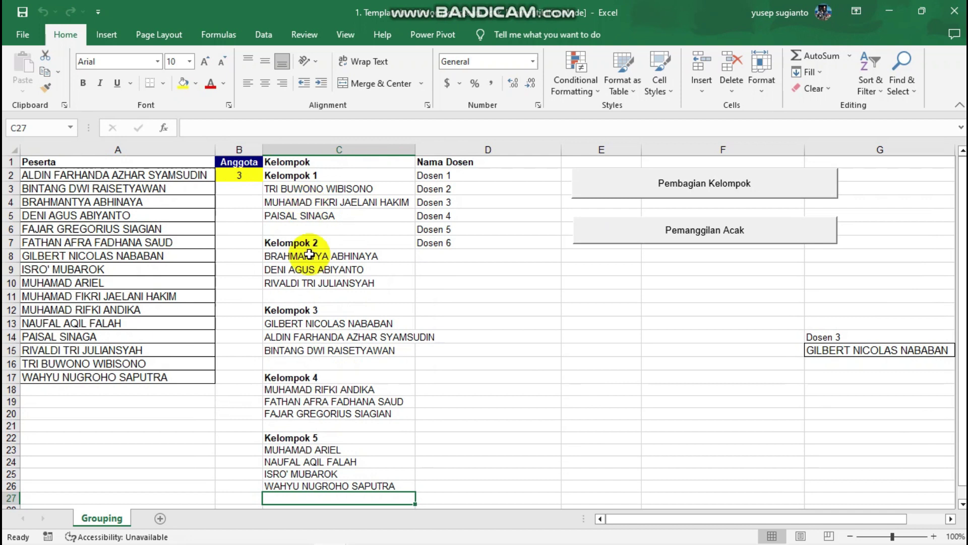
scroll(316, 386, down, 2)
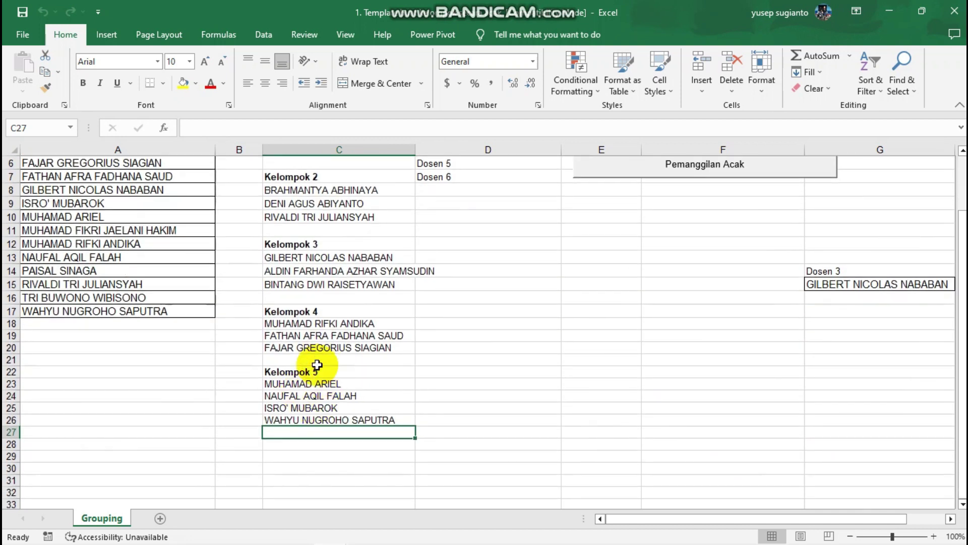
scroll(317, 378, up, 2)
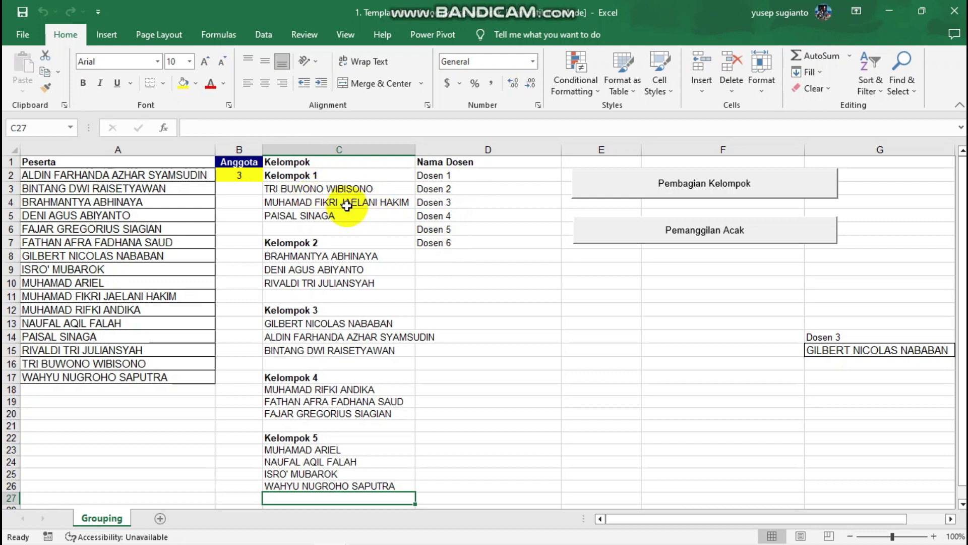
scroll(316, 359, down, 1)
scroll(315, 359, down, 2)
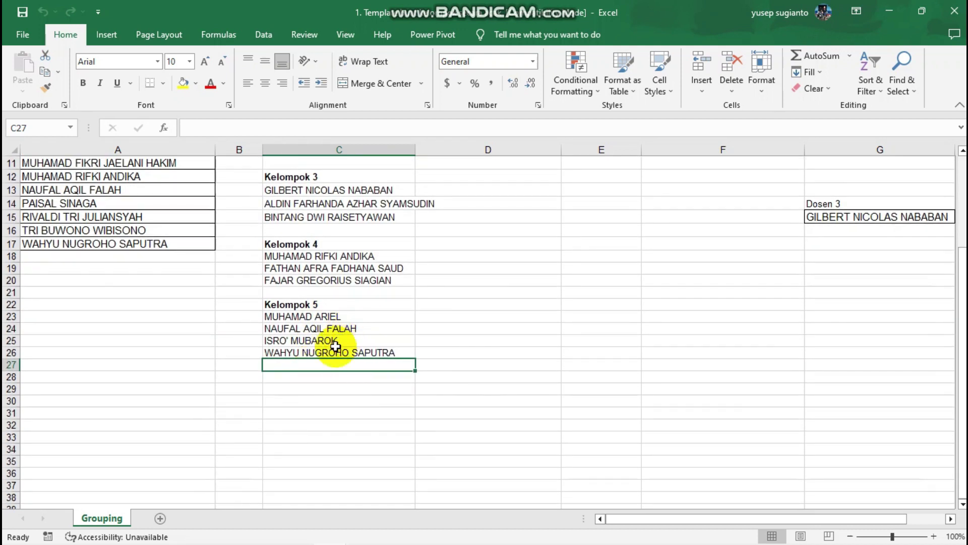
scroll(337, 256, up, 3)
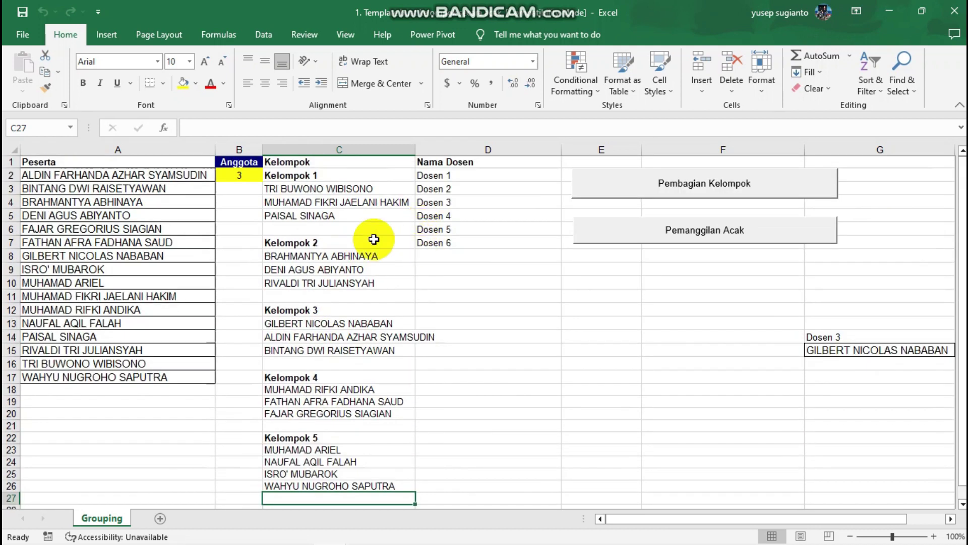
Step: Set Anggota to 2 and rerun Pembagian Kelompok, reviewing the eight two-student groups
click(241, 177)
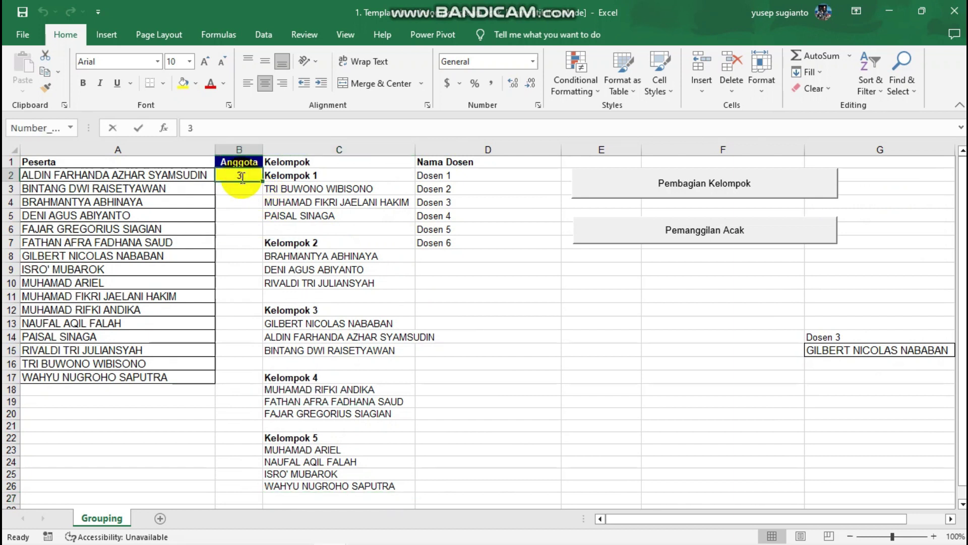
text(2)
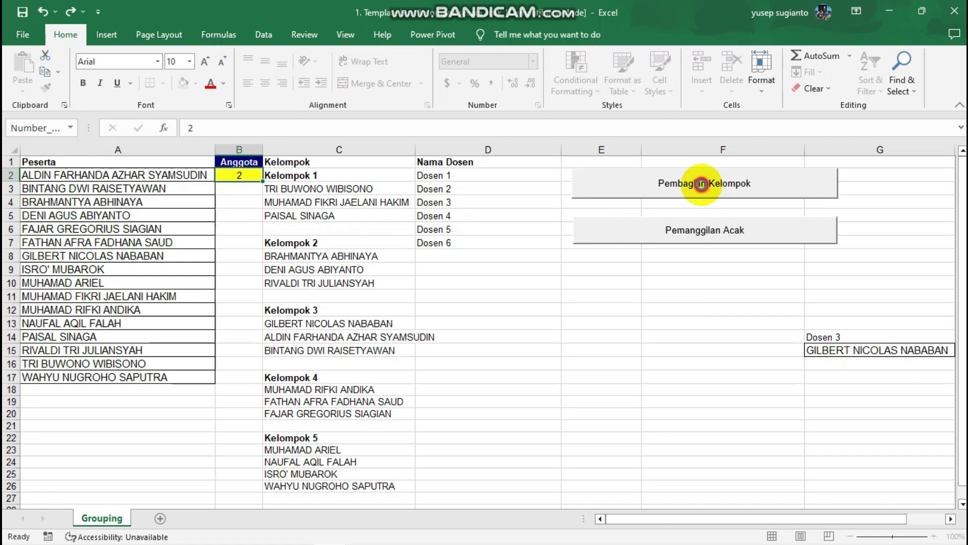
click(701, 184)
scroll(391, 324, up, 1)
scroll(398, 321, up, 4)
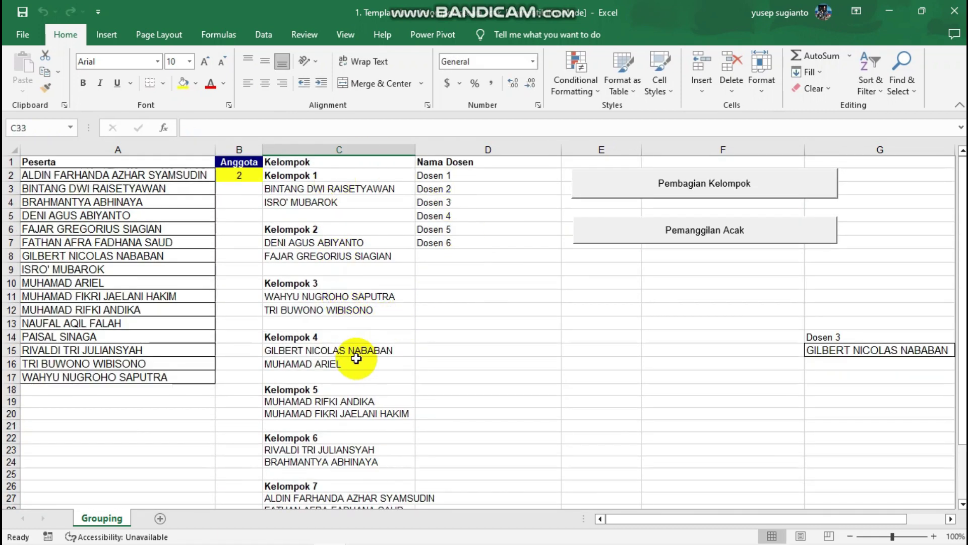
scroll(356, 358, down, 2)
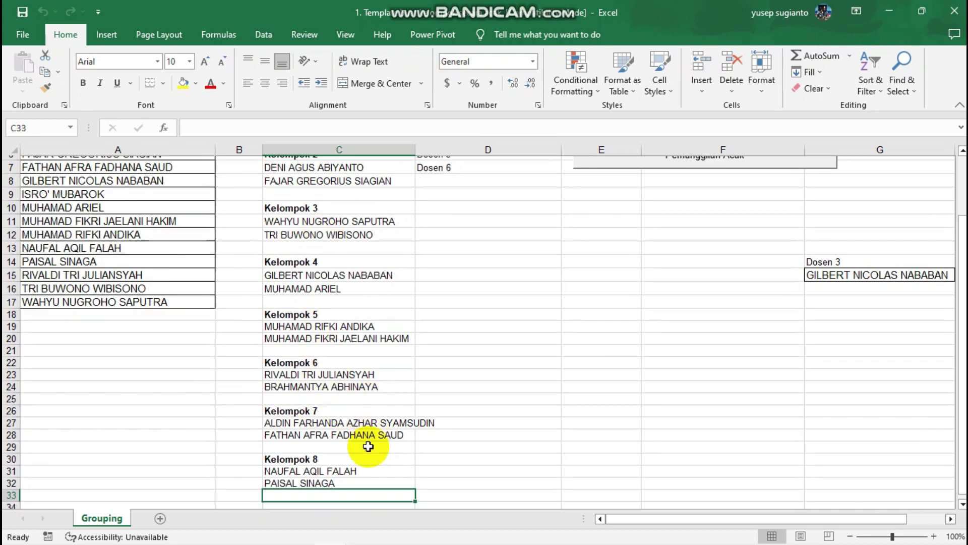
scroll(369, 446, down, 3)
scroll(317, 262, up, 5)
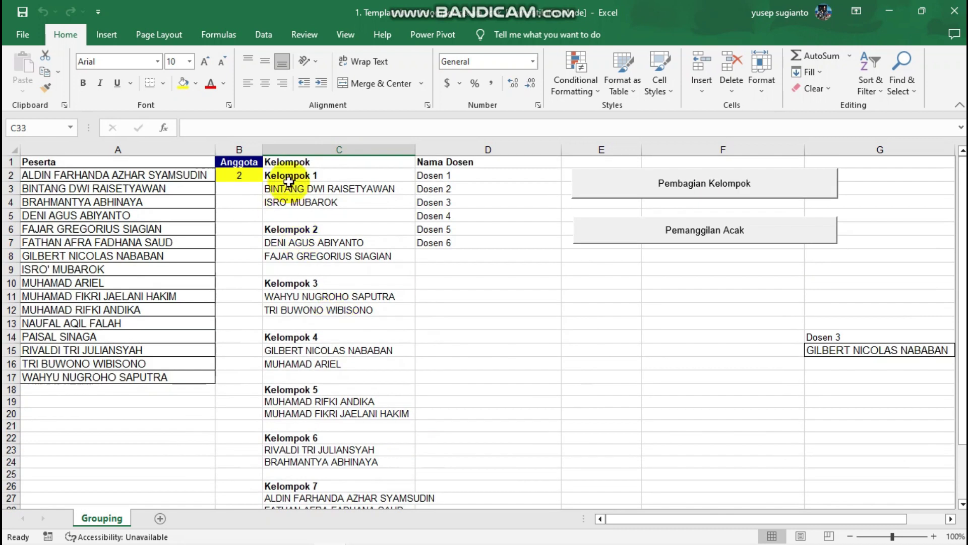
scroll(328, 373, down, 2)
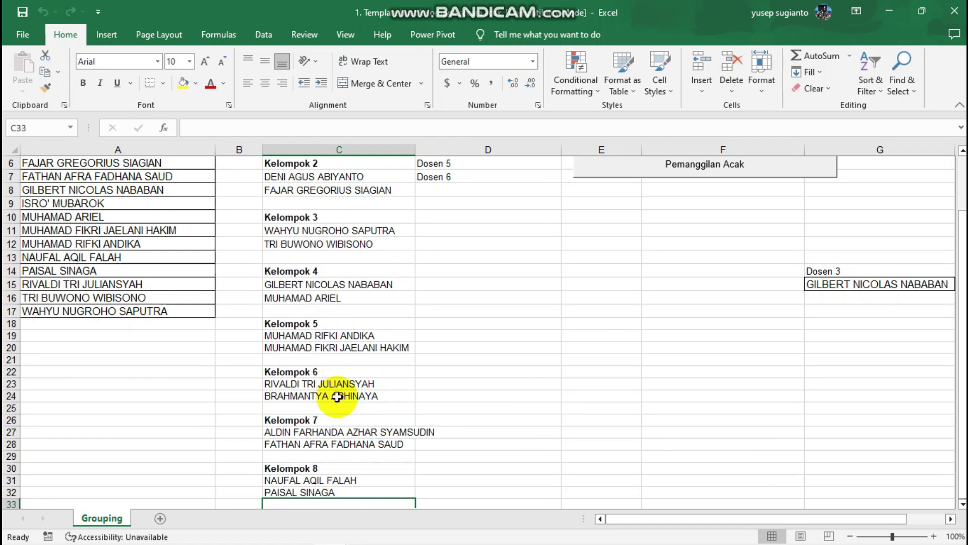
scroll(337, 403, down, 2)
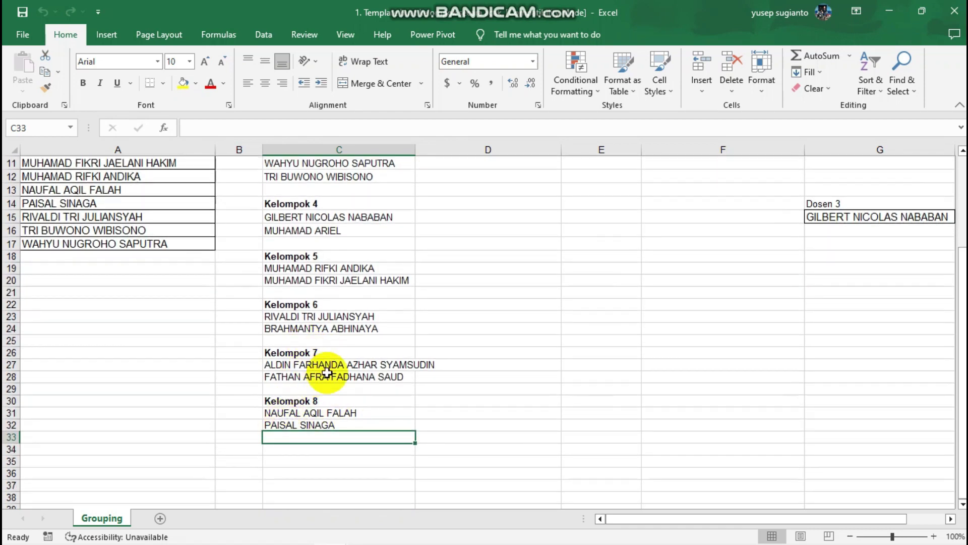
Step: Move the first Kelompok 7 student from C27 into the empty row C25
click(322, 364)
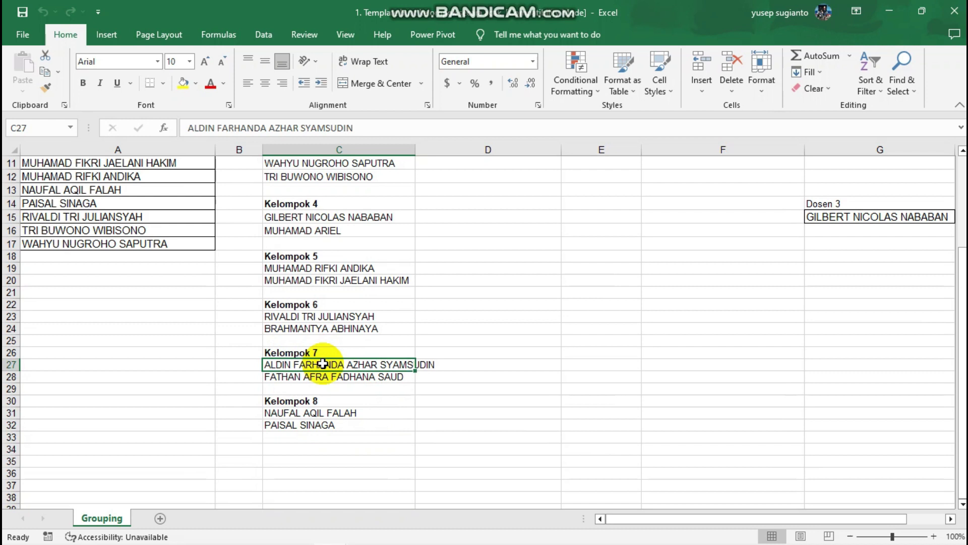
key(ctrl+c)
click(310, 340)
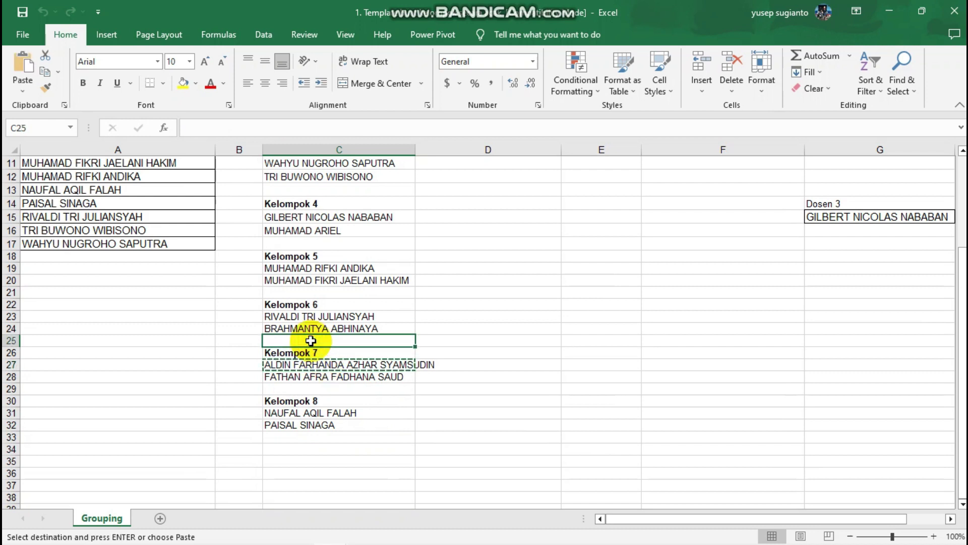
key(ctrl+v)
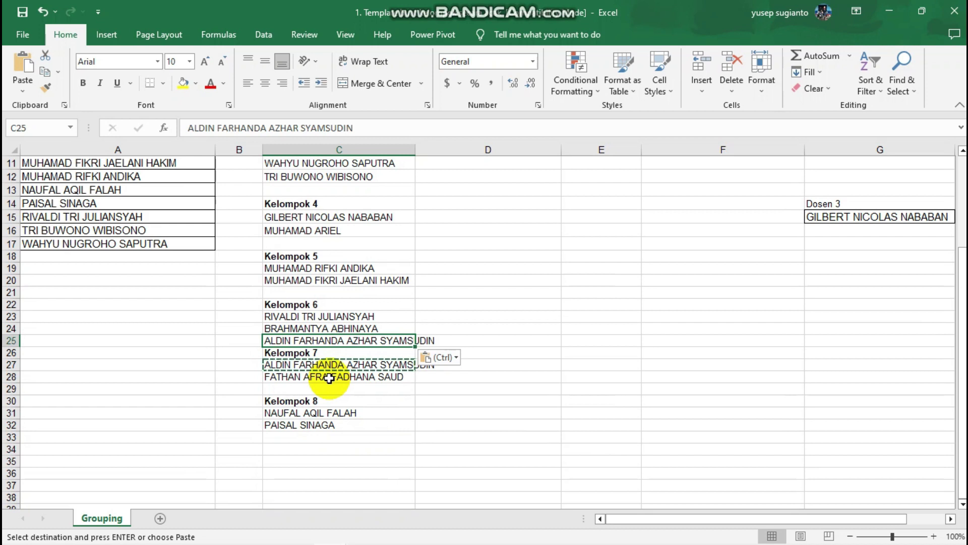
key(ctrl+z)
click(328, 365)
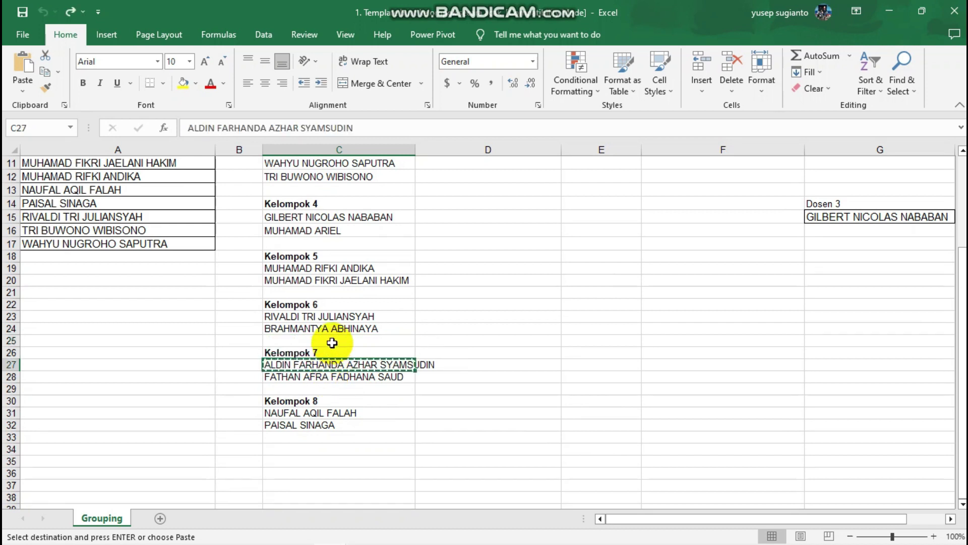
click(330, 341)
key(ctrl+v)
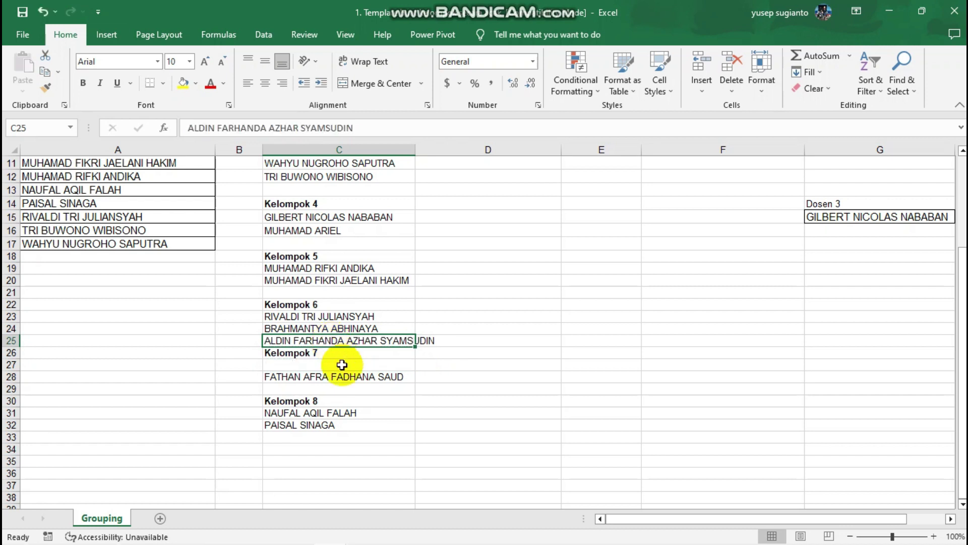
Step: Move the second Kelompok 7 student into group 5, and the two Kelompok 8 students into groups 4 and 3
click(341, 383)
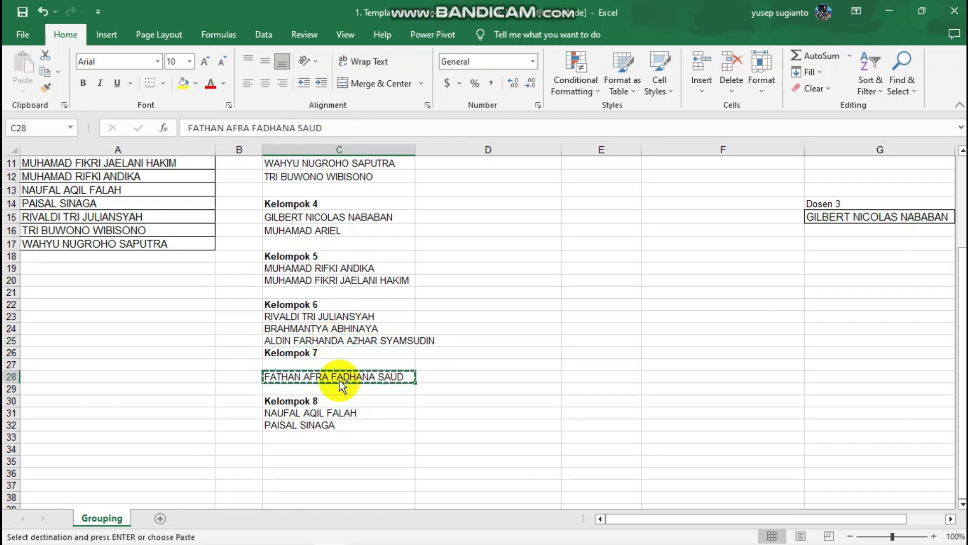
click(317, 292)
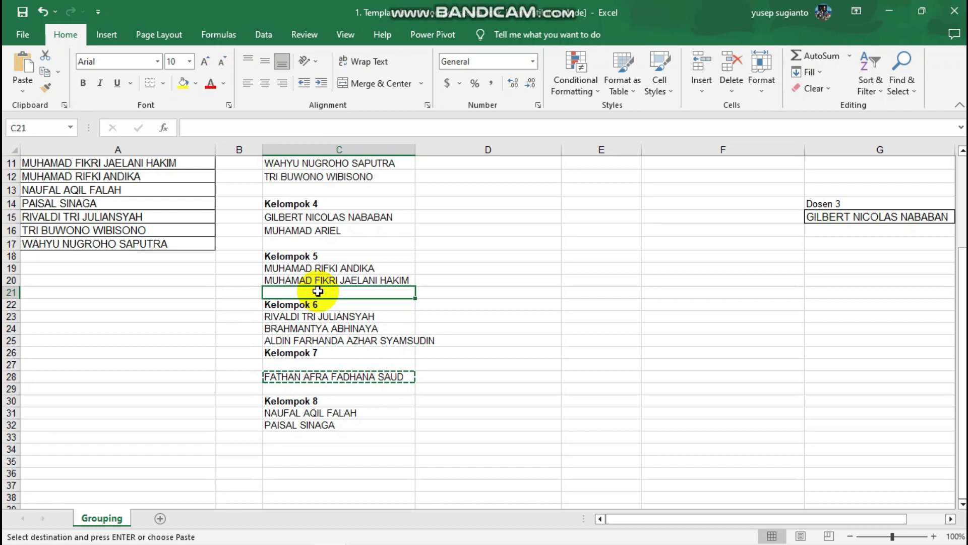
key(ctrl+v)
click(315, 414)
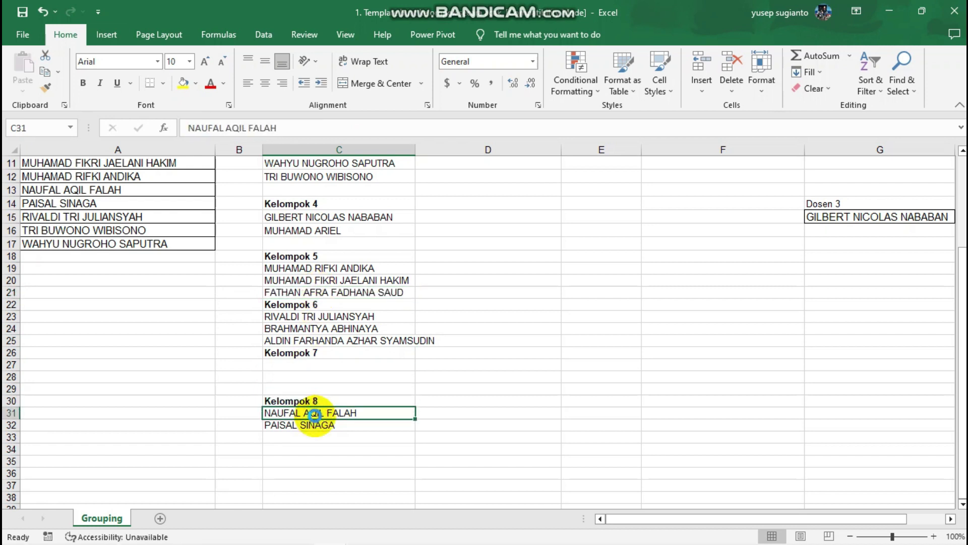
key(ctrl+x)
click(325, 244)
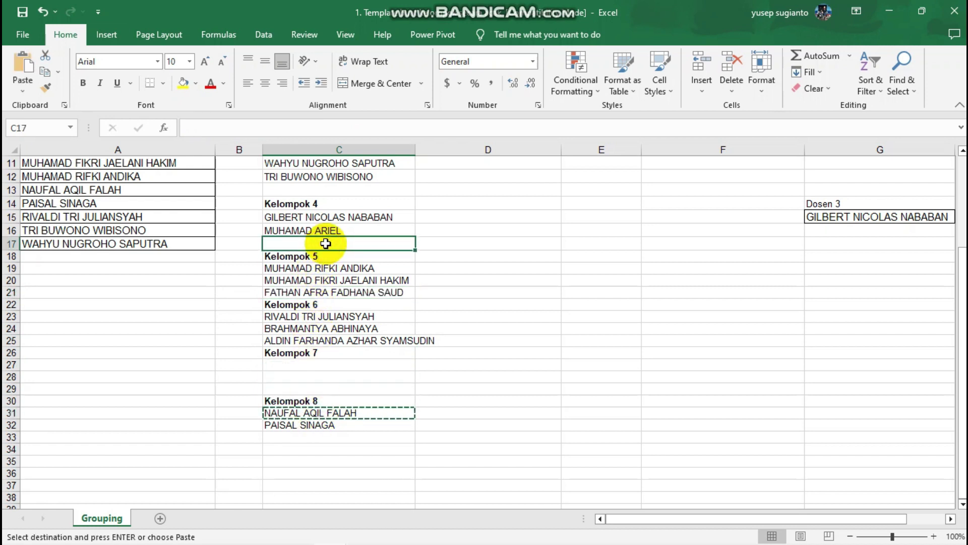
key(ctrl+v)
click(327, 425)
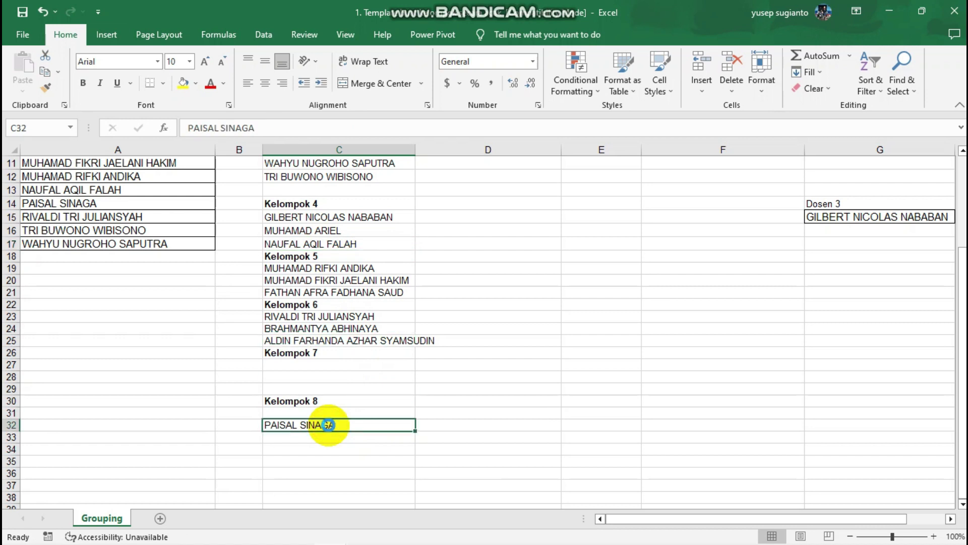
key(ctrl+x)
click(327, 190)
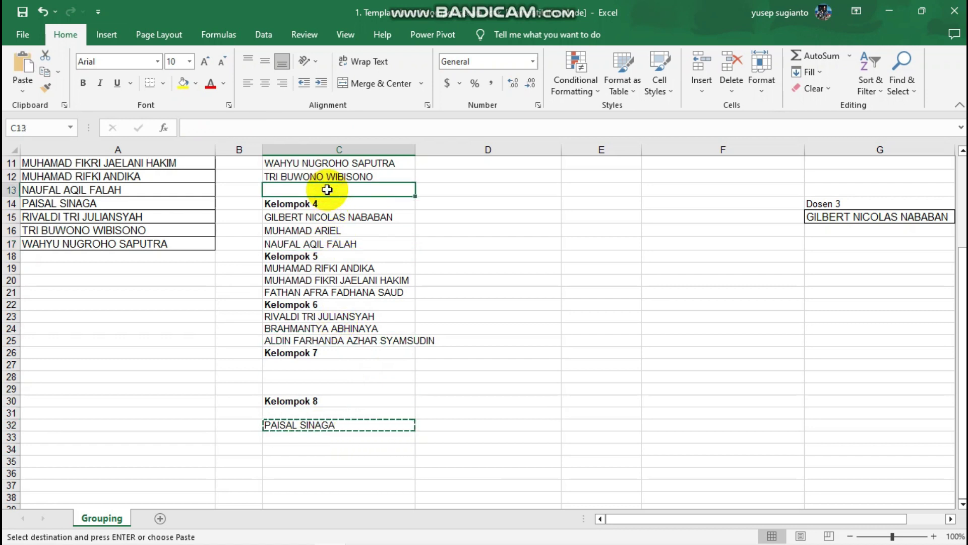
key(ctrl+v)
Step: Select the Kelompok 7 heading so it can be cleared
click(373, 268)
scroll(448, 333, up, 1)
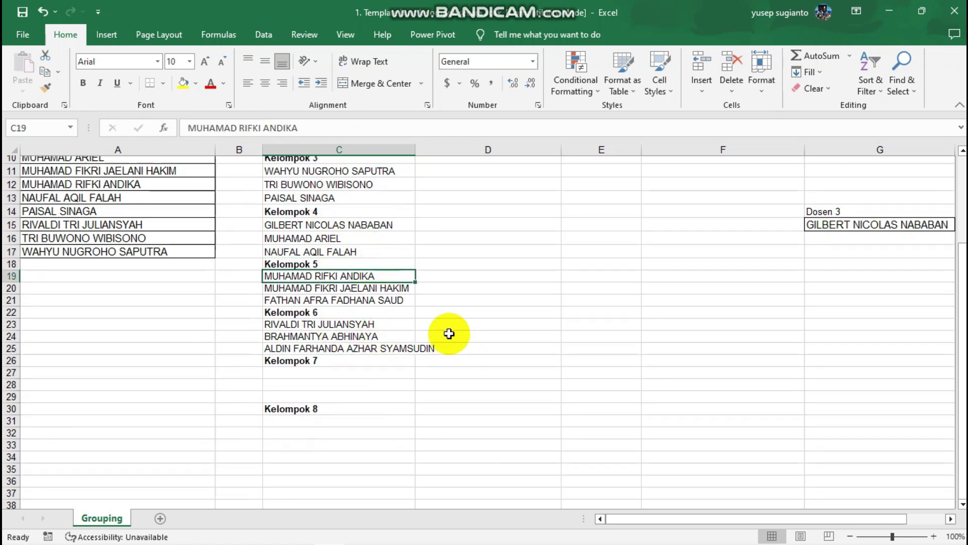
scroll(449, 333, up, 3)
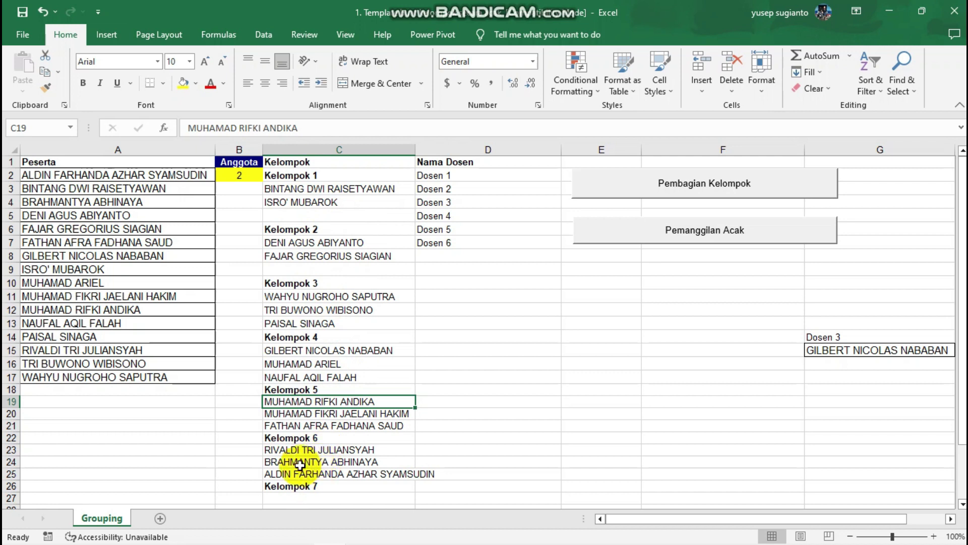
key(Down)
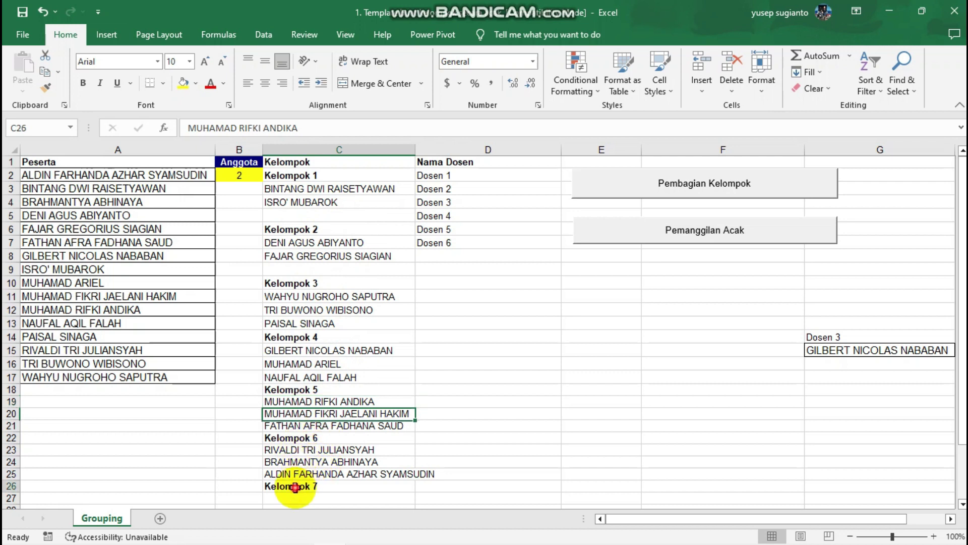
click(295, 486)
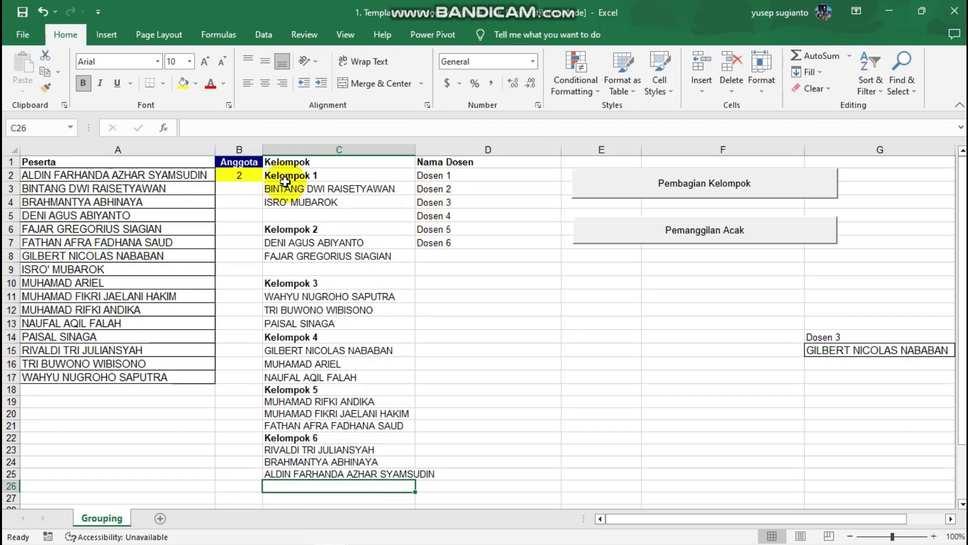
Step: Replace the Kelompok 1, 2 and 3 headings with Dosen 1, Dosen 2 and Dosen 3
click(438, 176)
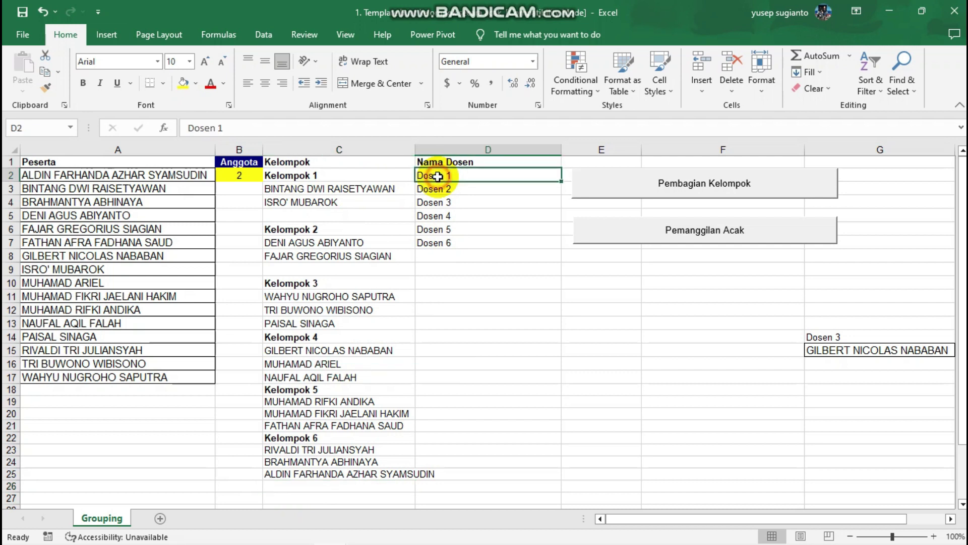
key(ctrl+c)
click(330, 176)
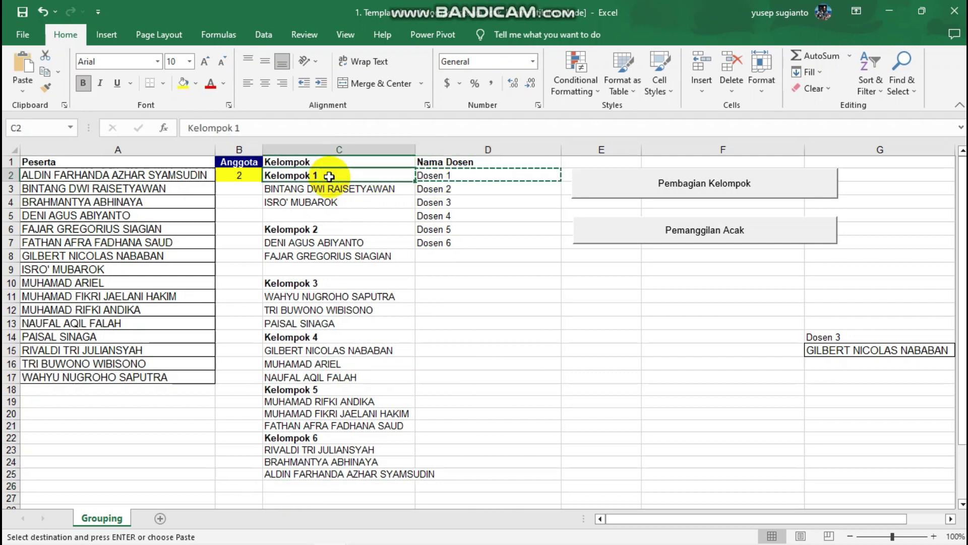
key(ctrl+v)
click(491, 214)
click(504, 194)
key(ctrl+c)
click(311, 227)
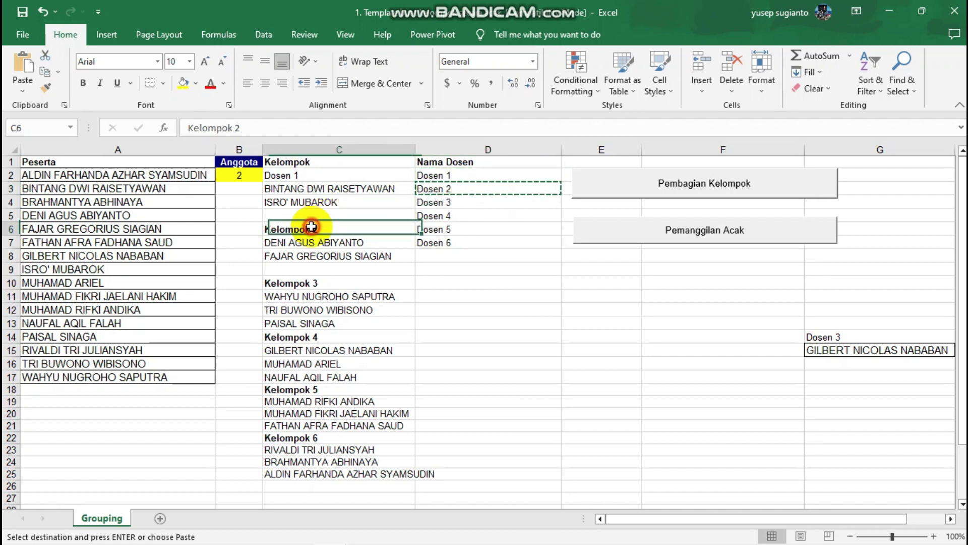
key(ctrl+v)
click(446, 203)
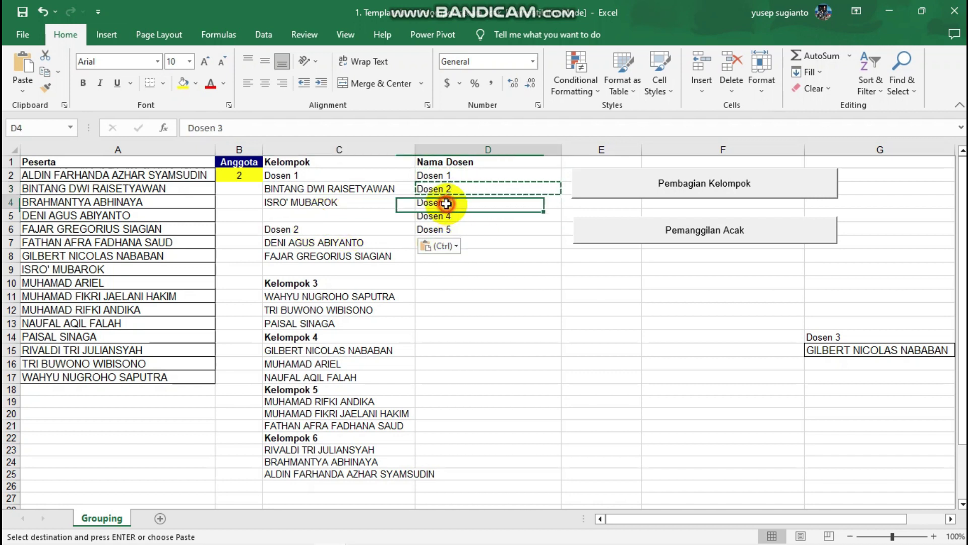
key(ctrl+c)
click(326, 281)
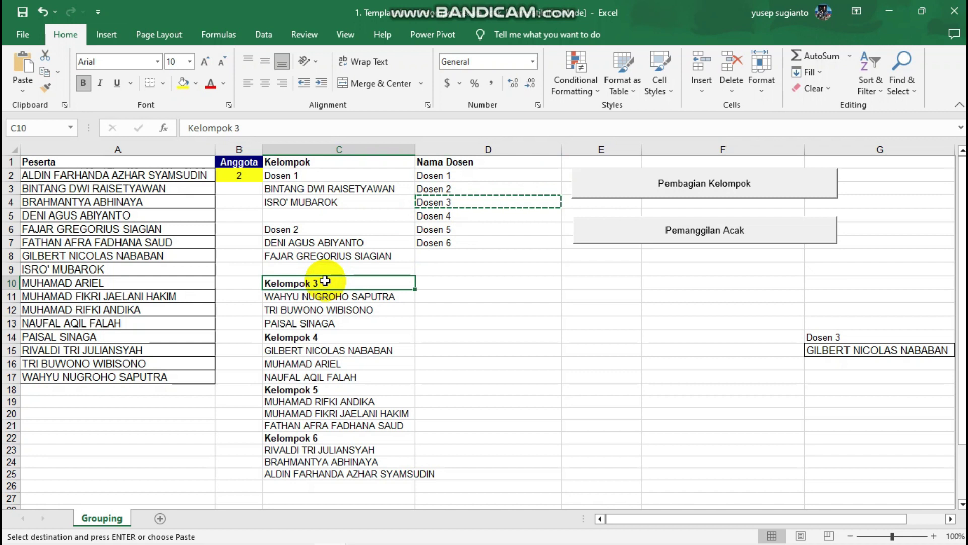
key(ctrl+v)
Step: Replace the Kelompok 4 and 5 headings with Dosen 4 and 5, and copy Dosen 6 onto the Kelompok 6 heading
click(446, 216)
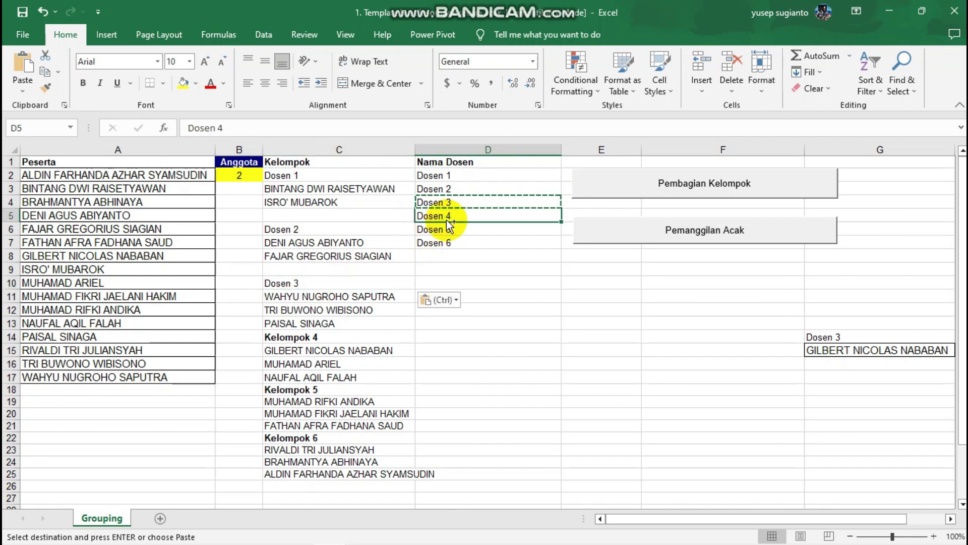
key(ctrl+c)
click(319, 337)
key(ctrl+v)
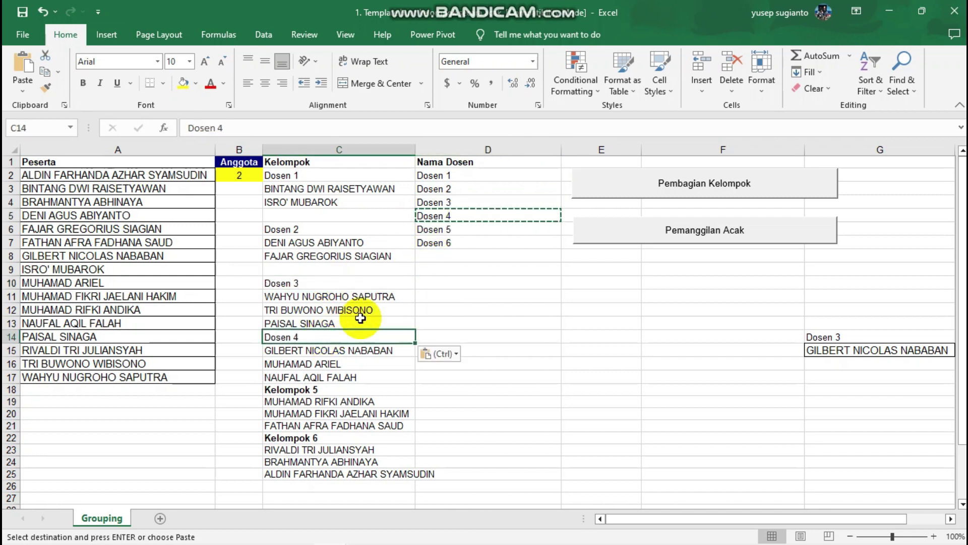
click(447, 230)
key(ctrl+c)
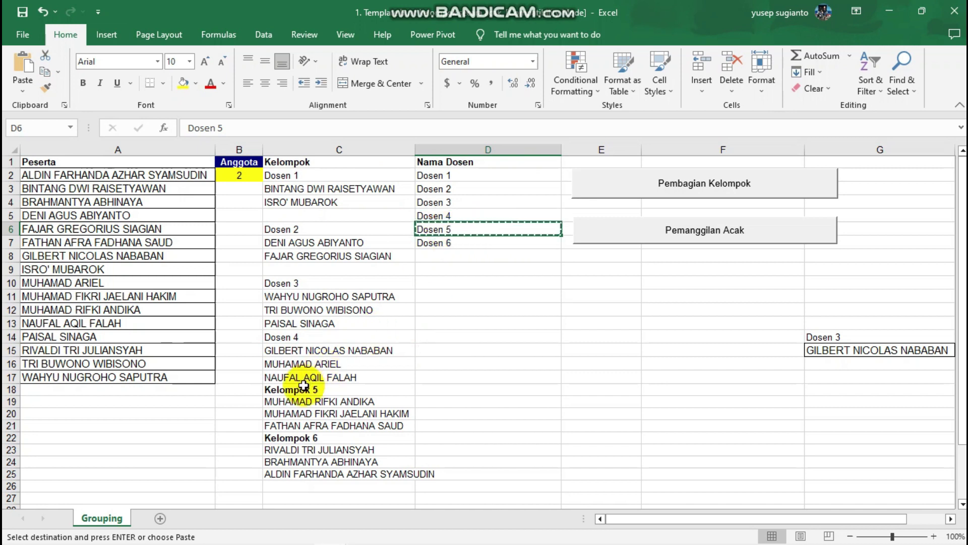
click(302, 388)
key(ctrl+v)
click(453, 247)
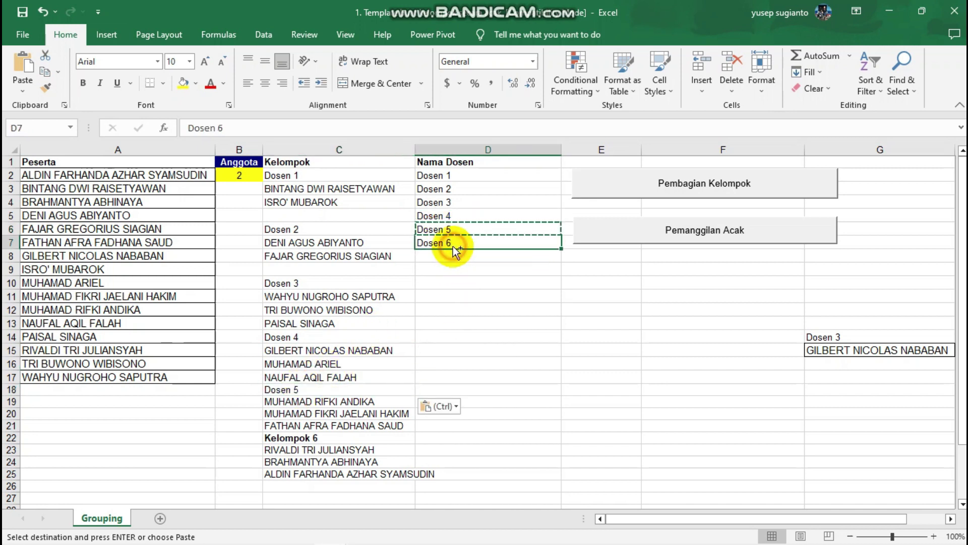
key(ctrl+c)
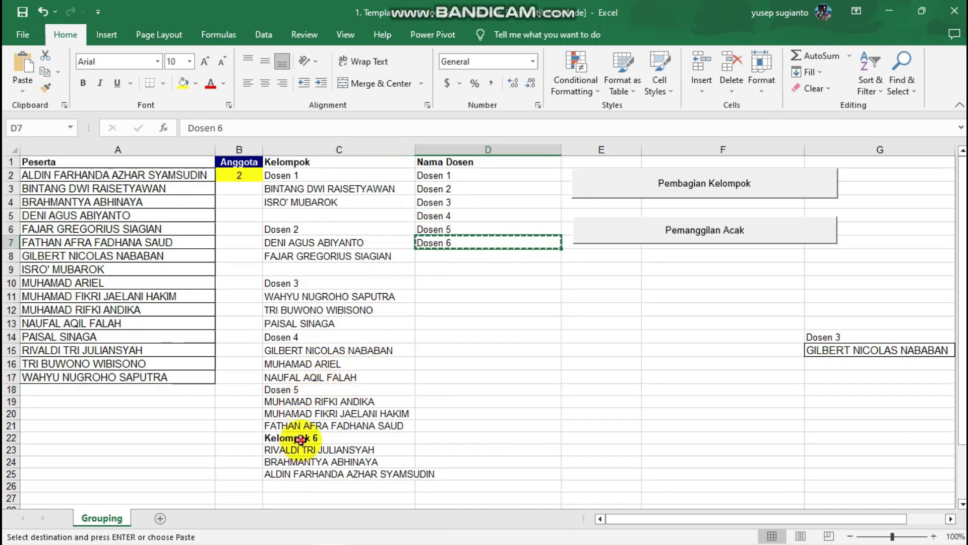
click(301, 438)
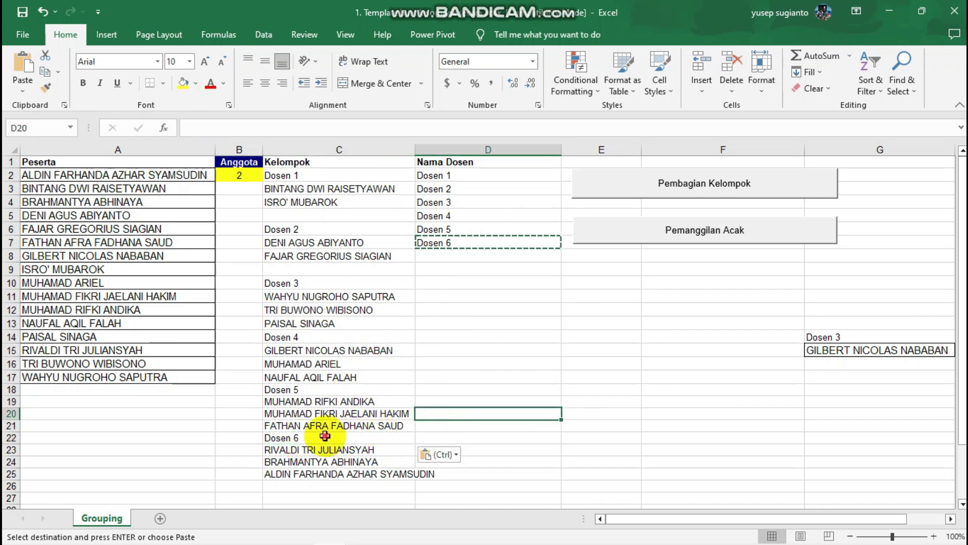
Step: Bold the Dosen headings in column C, working up from Dosen 6 to Dosen 1
click(82, 82)
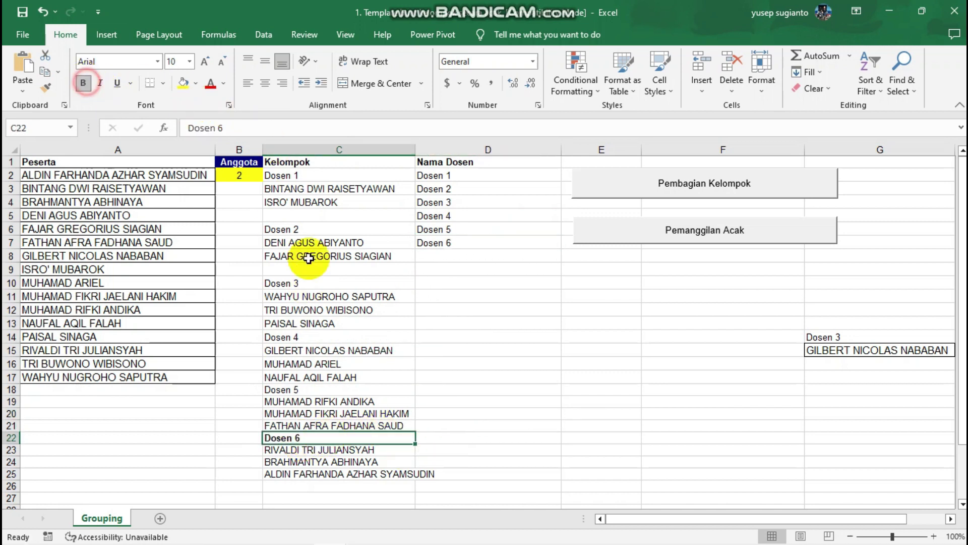
click(303, 389)
click(85, 83)
click(312, 337)
click(83, 83)
click(302, 283)
click(84, 84)
click(282, 229)
click(81, 85)
click(275, 175)
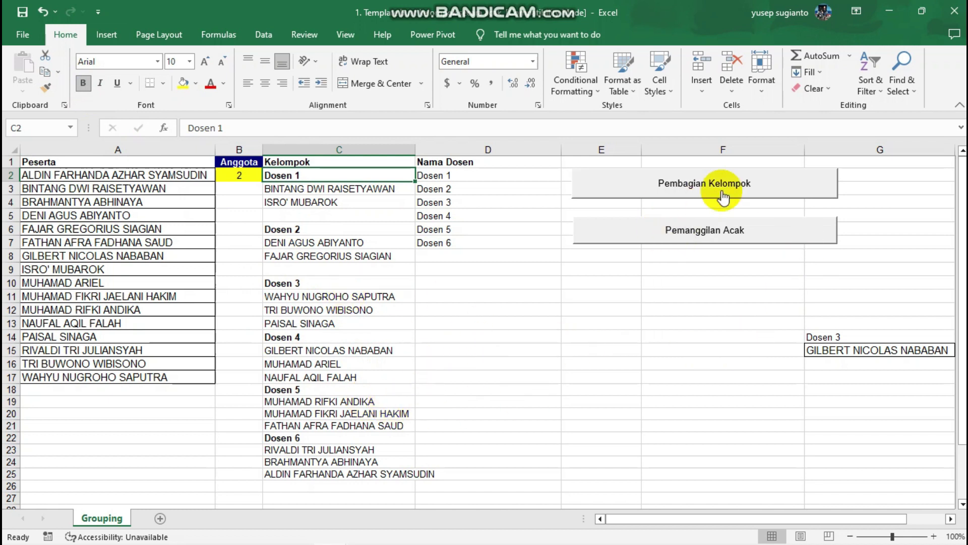
scroll(267, 303, down, 2)
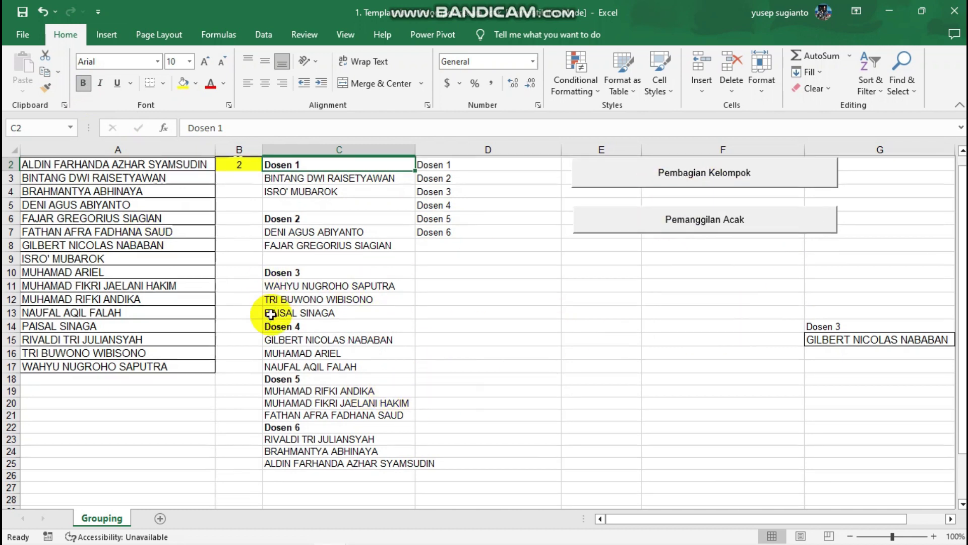
scroll(267, 303, up, 2)
click(241, 172)
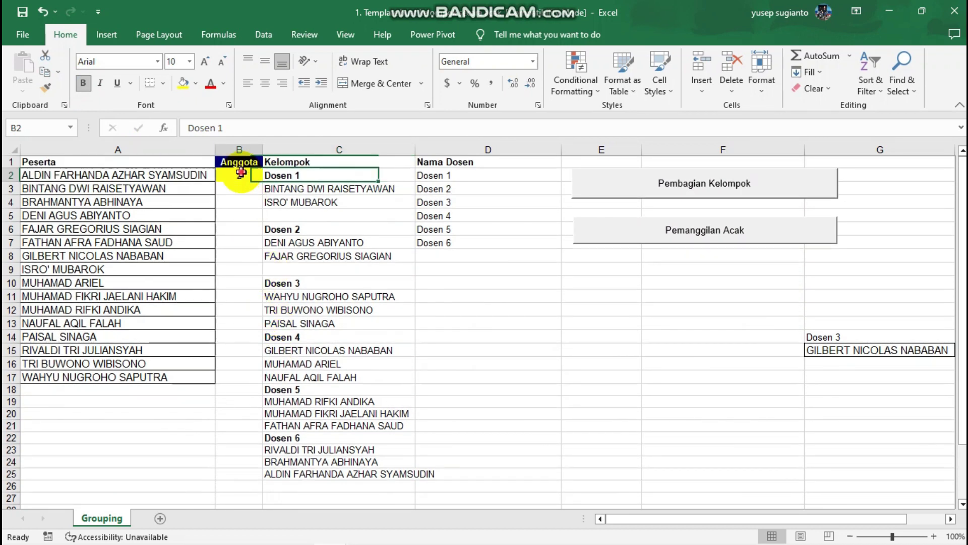